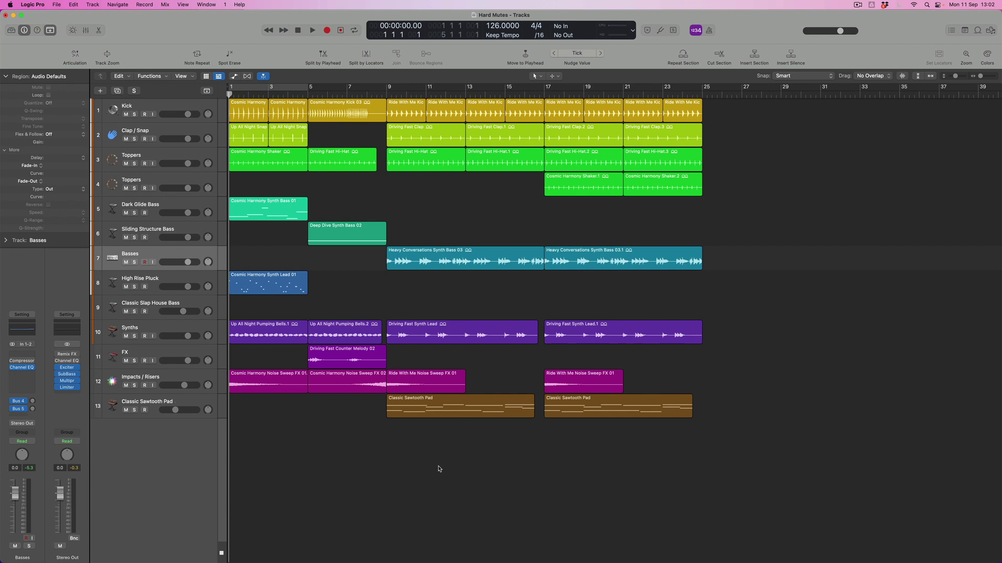
Play the whole arrangement from bar 1 past the end of the last regions and stop
{"action": "key", "text": "space"}
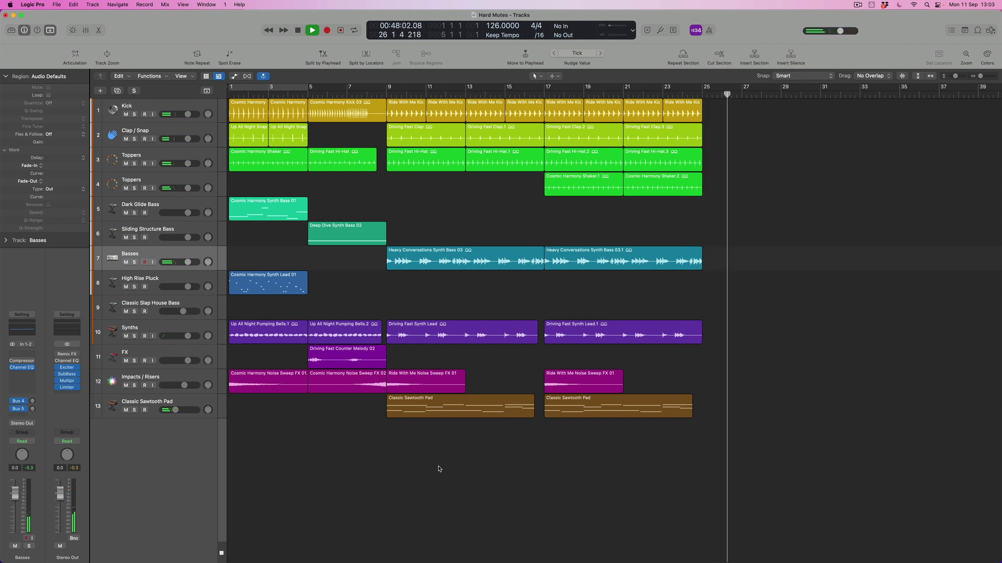
{"action": "key", "text": "0"}
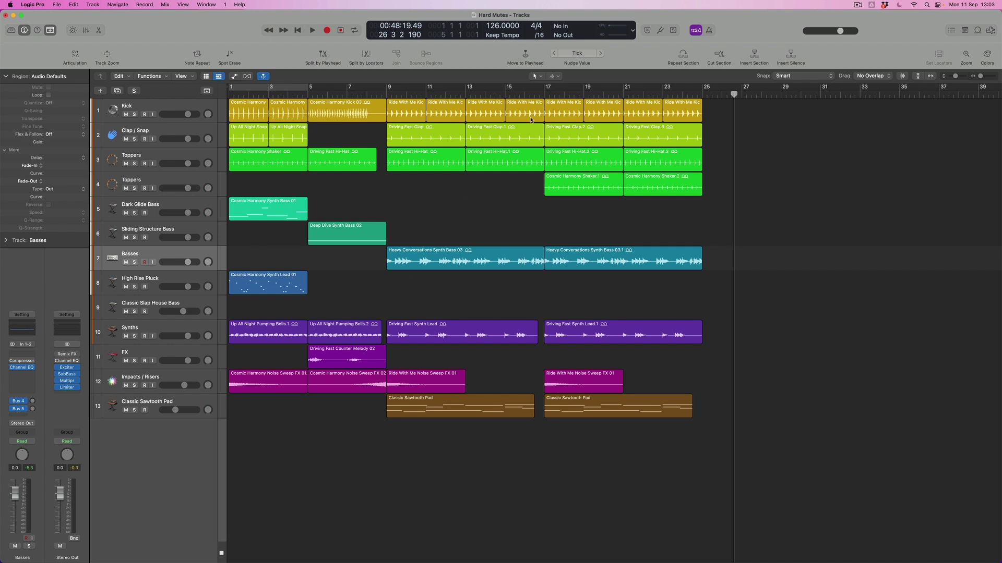
Set a cycle range over bars 9 to 17 and audition the Heavy Conversations Synth Bass 03 region in solo
{"action": "left_click_drag", "start_coordinate": [390, 89], "coordinate": [540, 106]}
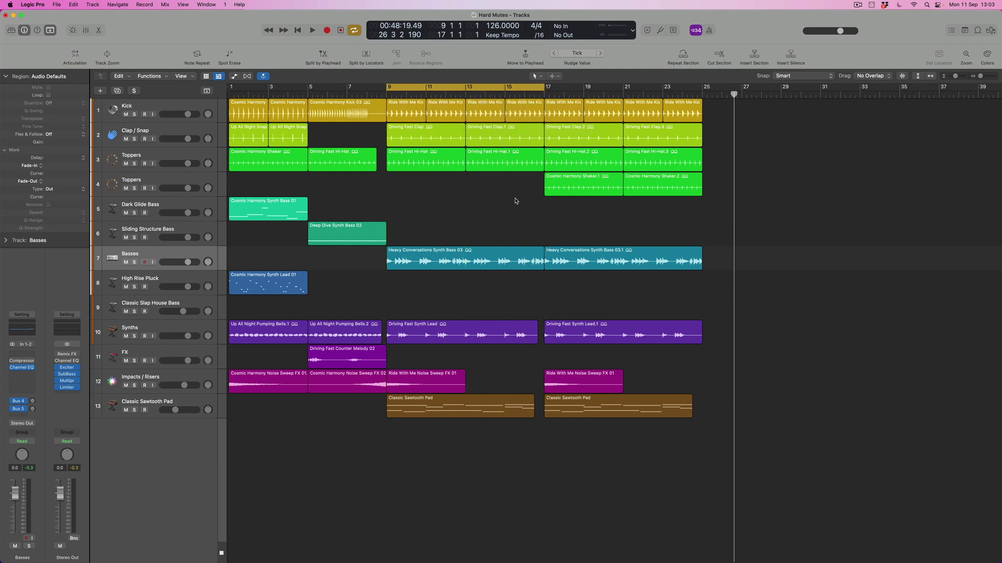
{"action": "left_click", "coordinate": [502, 256]}
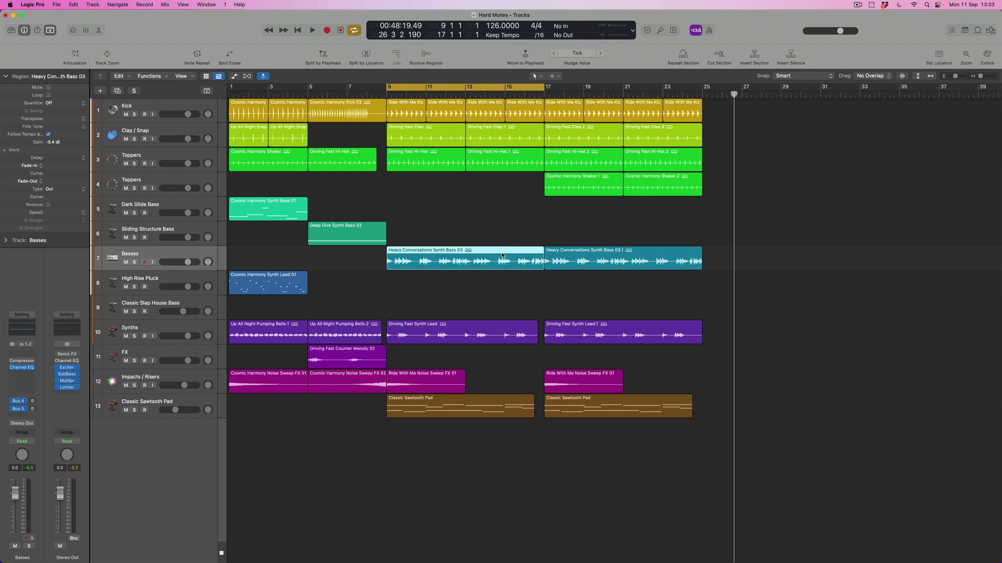
{"action": "key", "text": "ctrl+s"}
{"action": "key", "text": "space"}
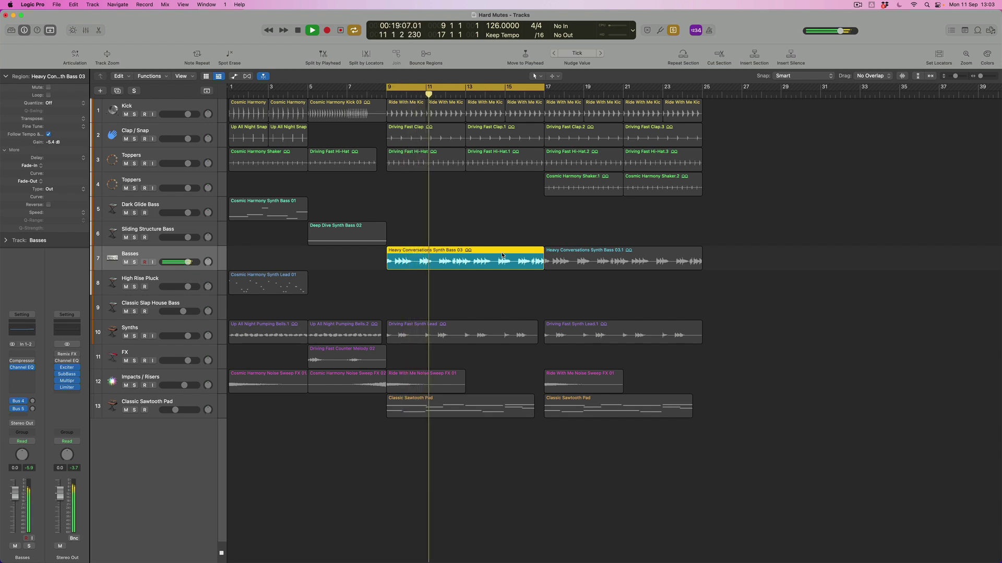
{"action": "key", "text": "0"}
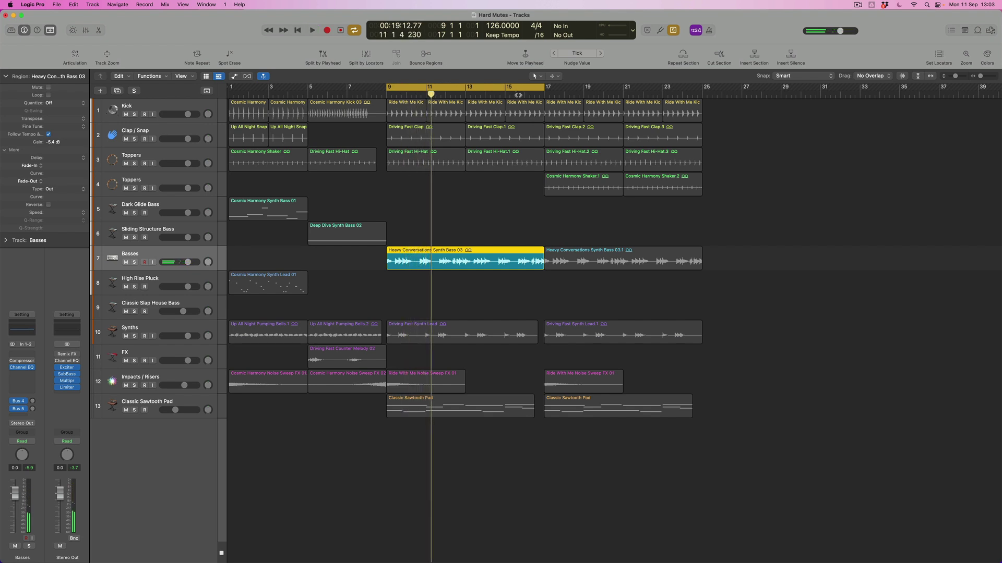
{"action": "double_click", "coordinate": [518, 95]}
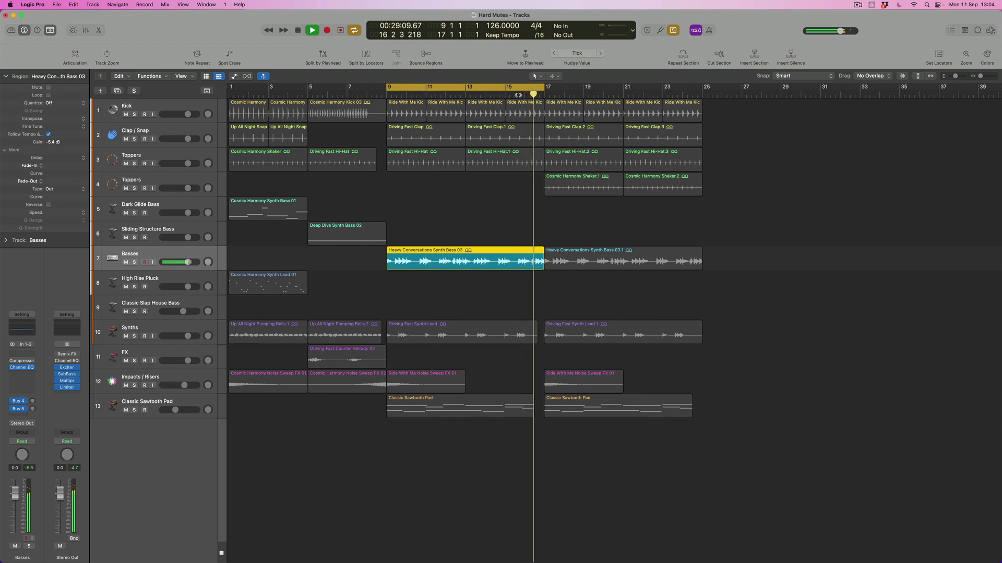
{"action": "key", "text": "0"}
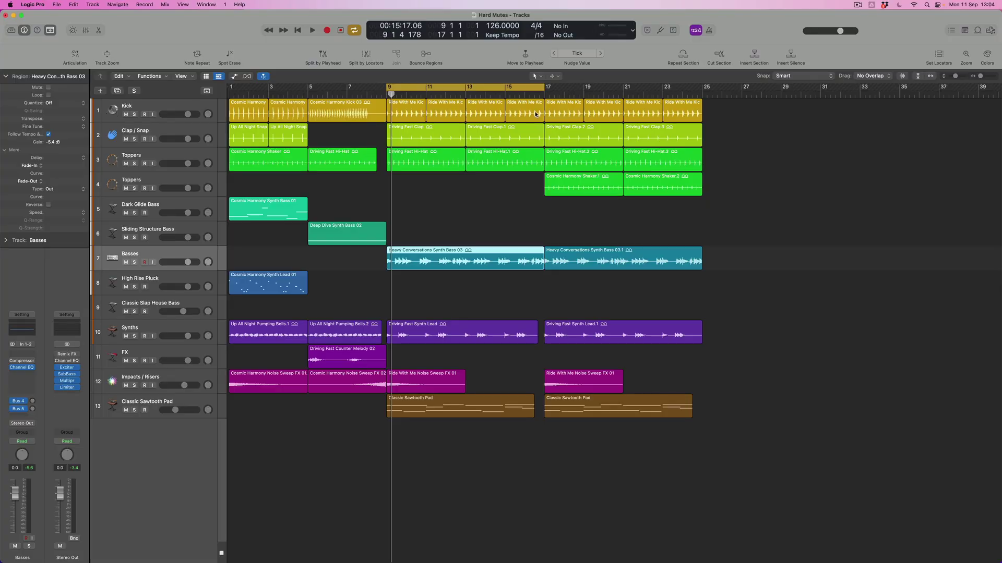
Shorten the kick, clap, hi-hat and synth lead regions before bar 17 to end at about beat 3.5 of bar 16
{"action": "left_click", "coordinate": [535, 109]}
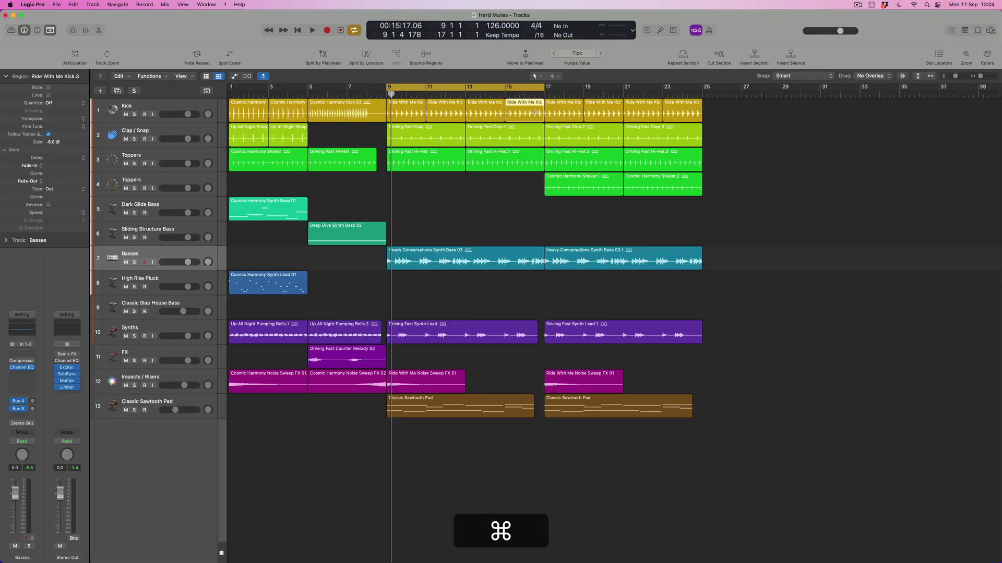
{"action": "key", "text": "super+Right"}
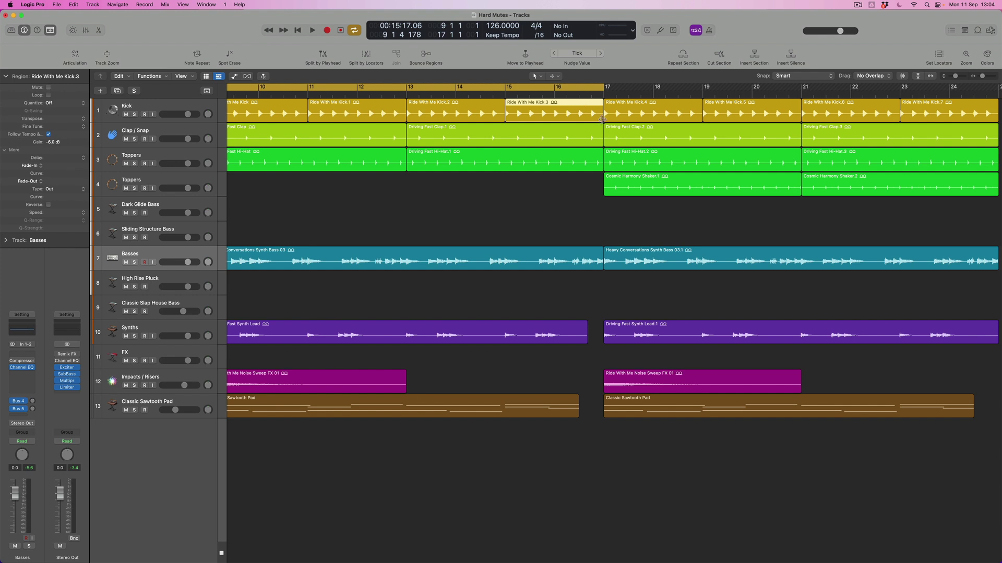
{"action": "left_click_drag", "start_coordinate": [600, 119], "coordinate": [584, 123]}
{"action": "left_click_drag", "start_coordinate": [601, 144], "coordinate": [584, 176]}
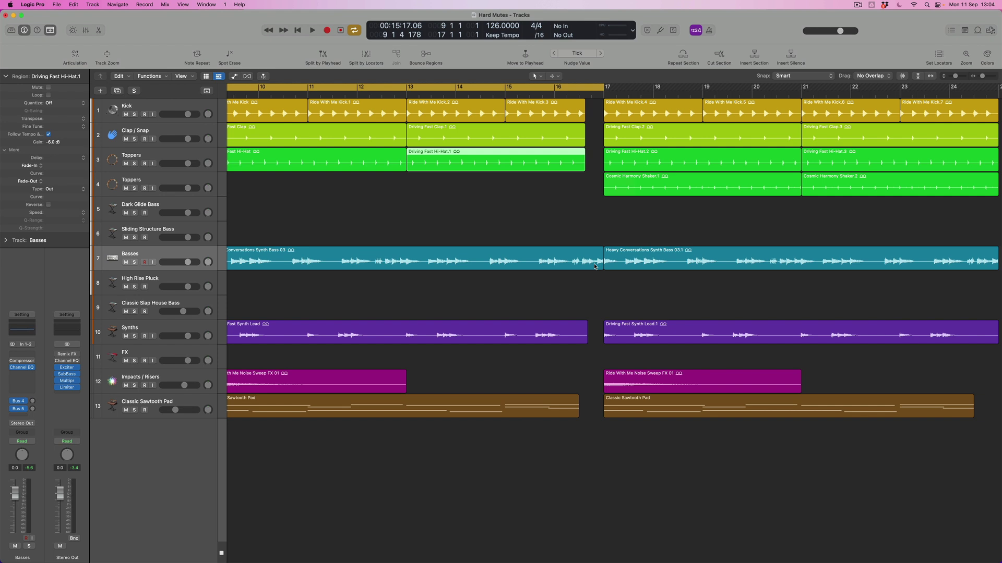
{"action": "left_click_drag", "start_coordinate": [584, 341], "coordinate": [580, 342]}
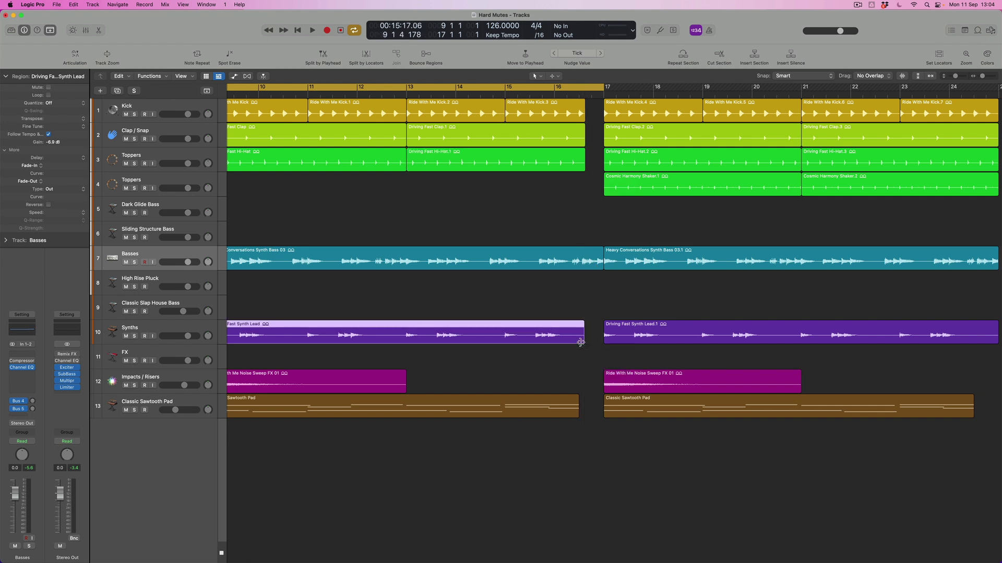
Solo the Ride With Me Kick.3, Driving Fast Clap.1 and first Heavy Conversations bass regions and play the gap before bar 17
{"action": "left_click_drag", "start_coordinate": [590, 136], "coordinate": [575, 118]}
{"action": "key", "text": "ctrl+s"}
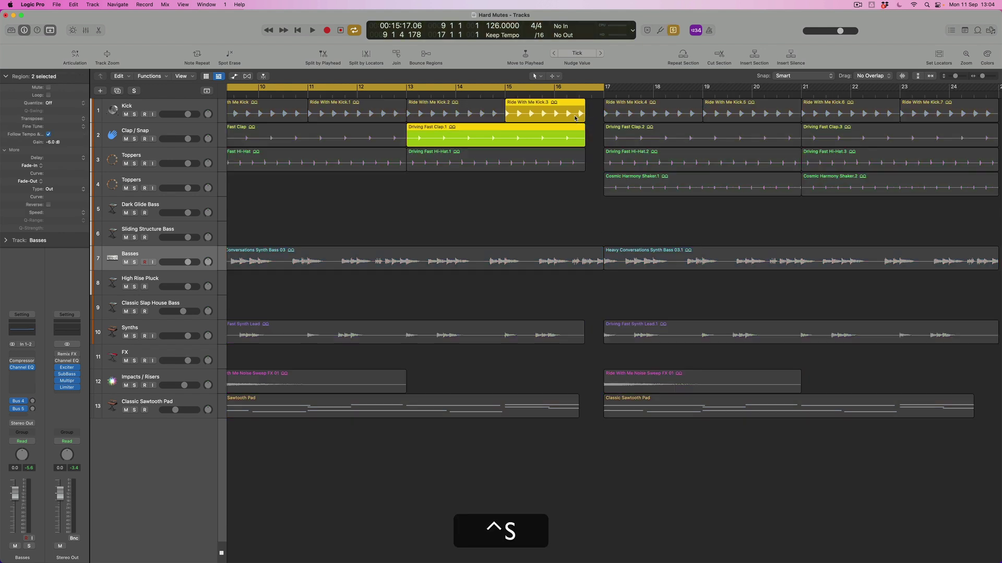
{"action": "left_click", "coordinate": [578, 256], "text": "shift"}
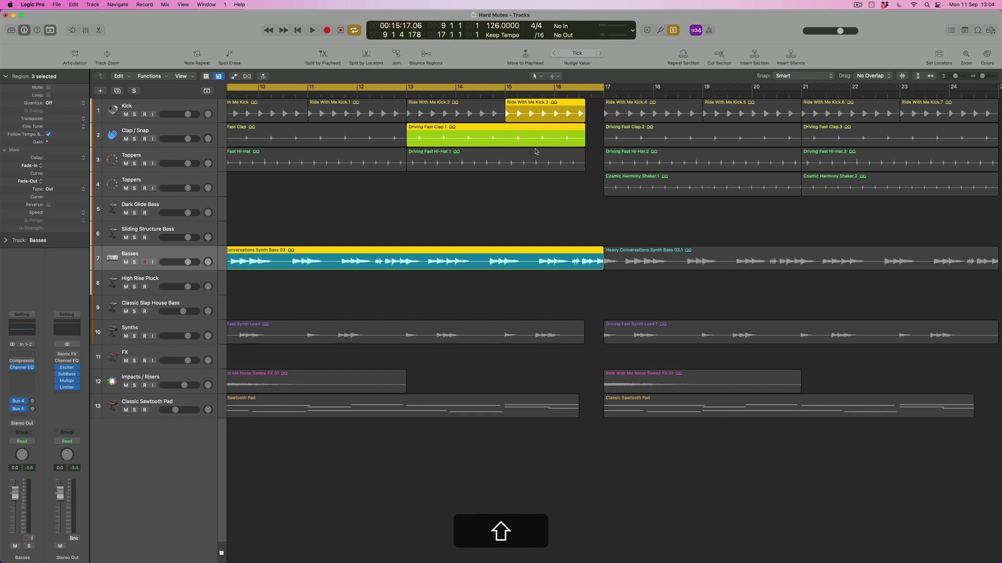
{"action": "key", "text": "space"}
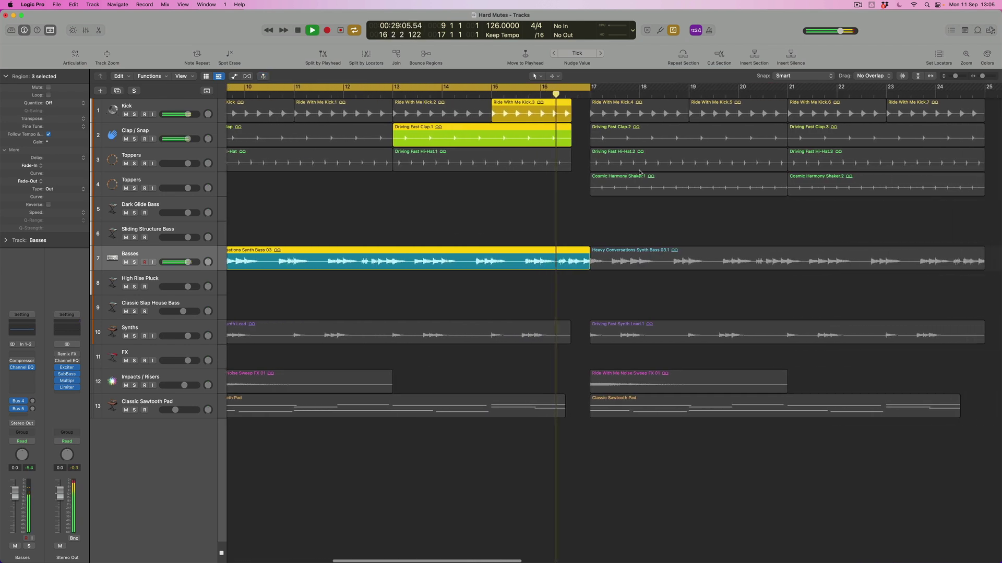
{"action": "key", "text": "space"}
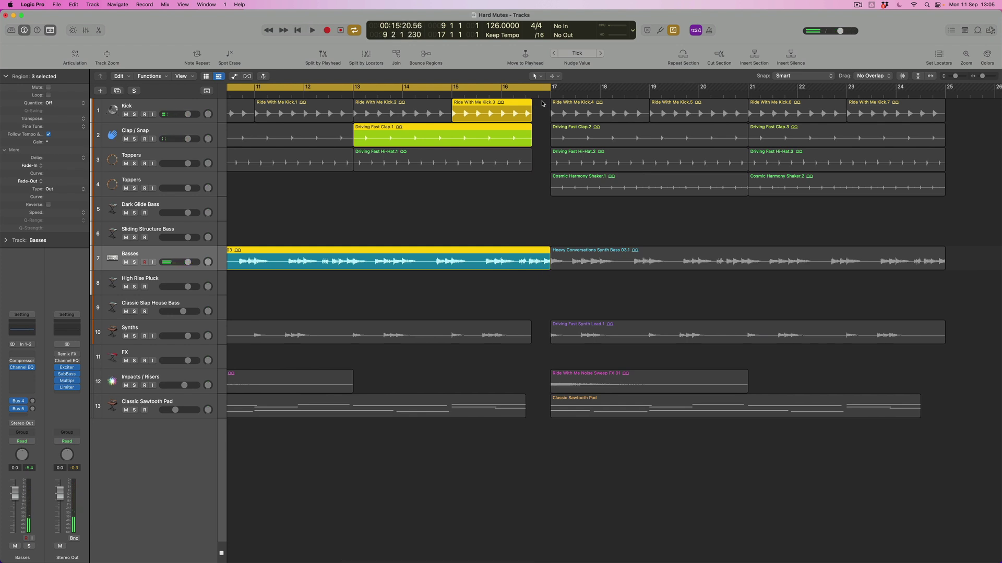
Shorten Ride With Me Kick.3 and Driving Fast Clap.1 to end shortly before beat 3 of bar 16 and audition them soloed with the bass
{"action": "left_click", "coordinate": [538, 132]}
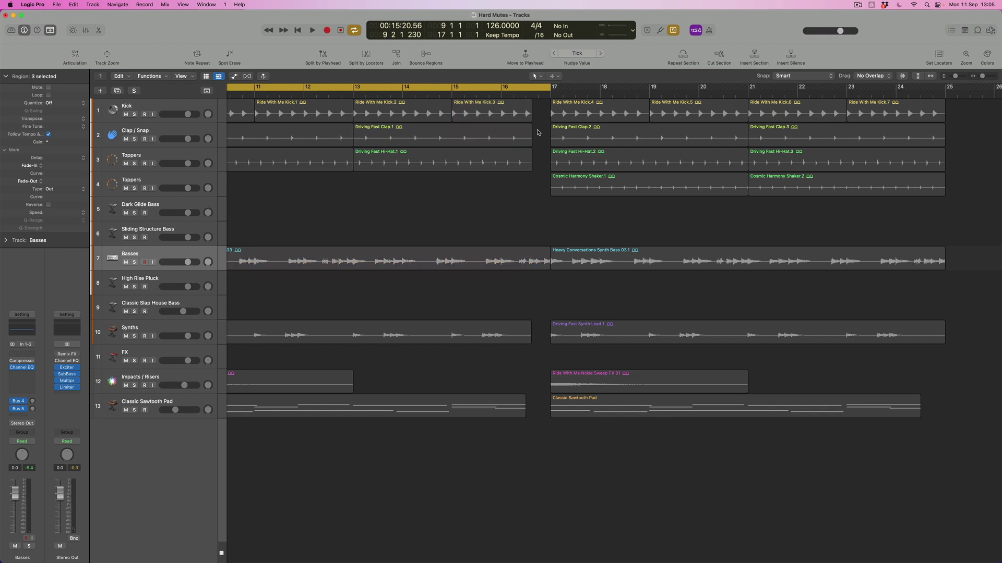
{"action": "left_click_drag", "start_coordinate": [533, 123], "coordinate": [522, 142]}
{"action": "left_click", "coordinate": [521, 251], "text": "shift"}
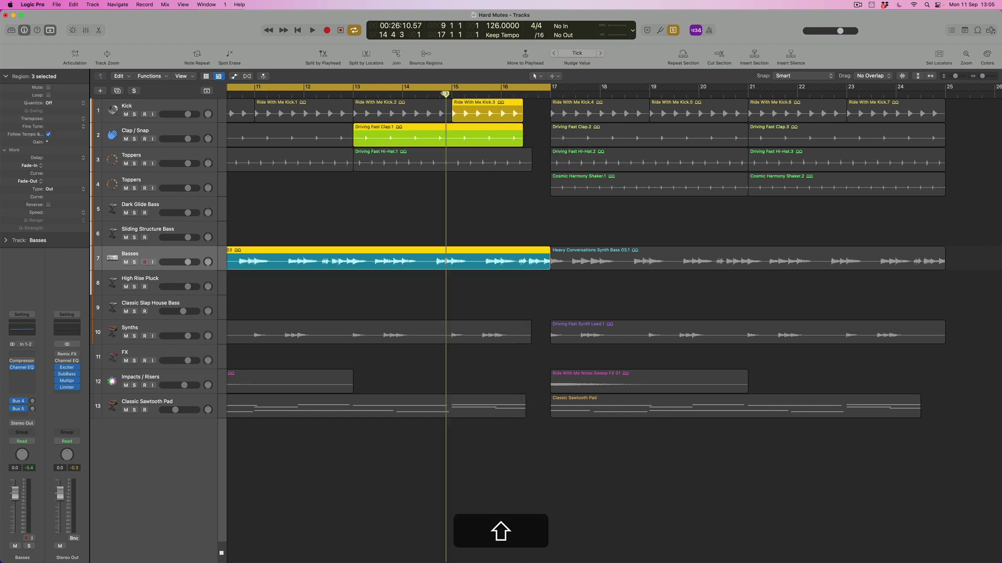
{"action": "key", "text": "space"}
{"action": "scroll", "coordinate": [641, 129], "scroll_direction": "left", "scroll_amount": 5}
{"action": "scroll", "coordinate": [640, 129], "scroll_direction": "right", "scroll_amount": 3}
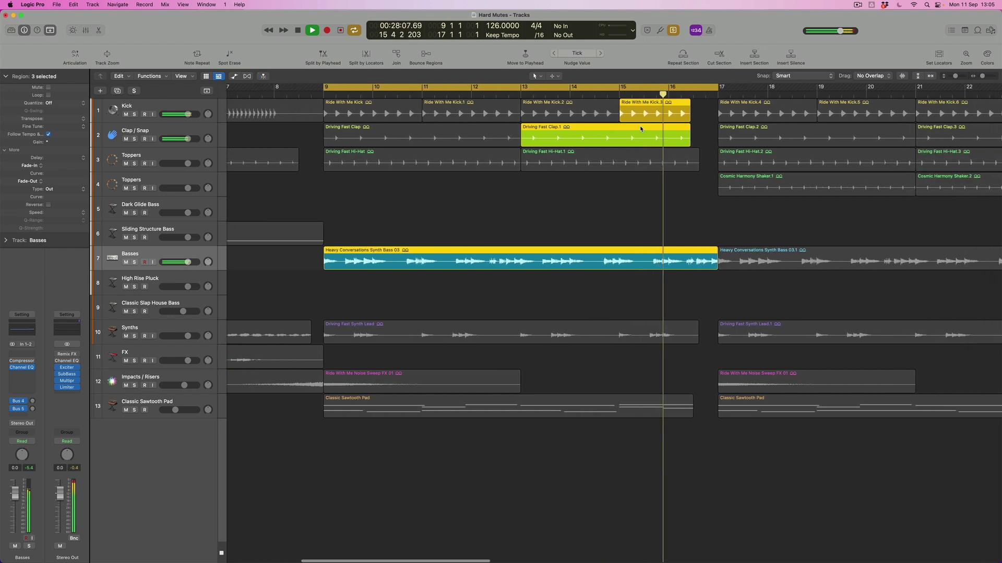
{"action": "scroll", "coordinate": [641, 129], "scroll_direction": "right", "scroll_amount": 2}
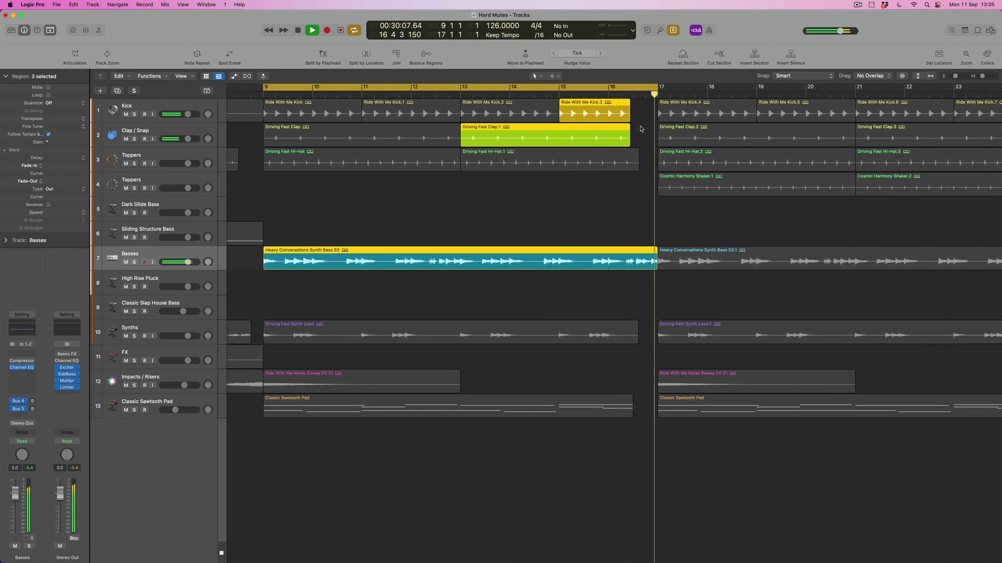
{"action": "key", "text": "space"}
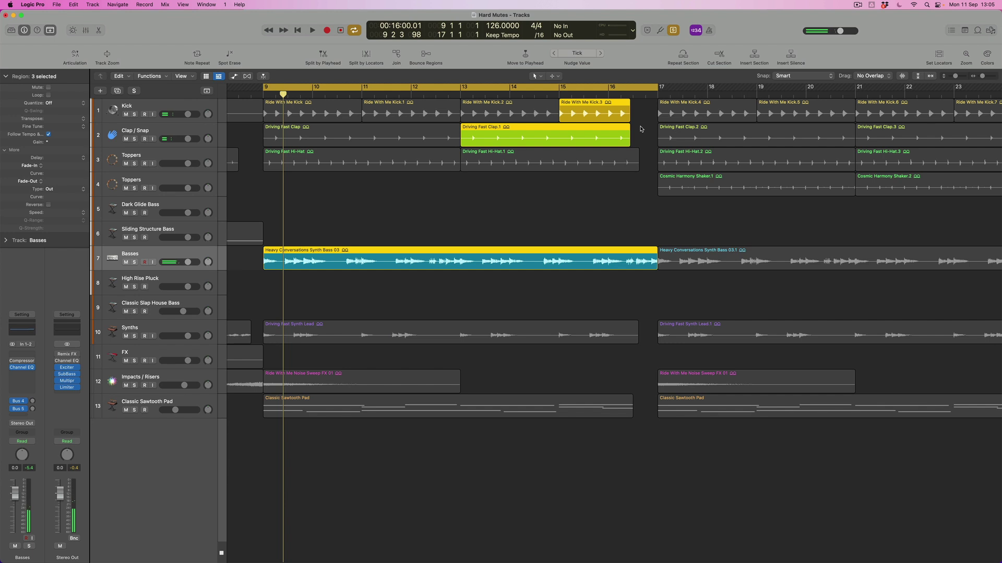
{"action": "key", "text": "ctrl+s"}
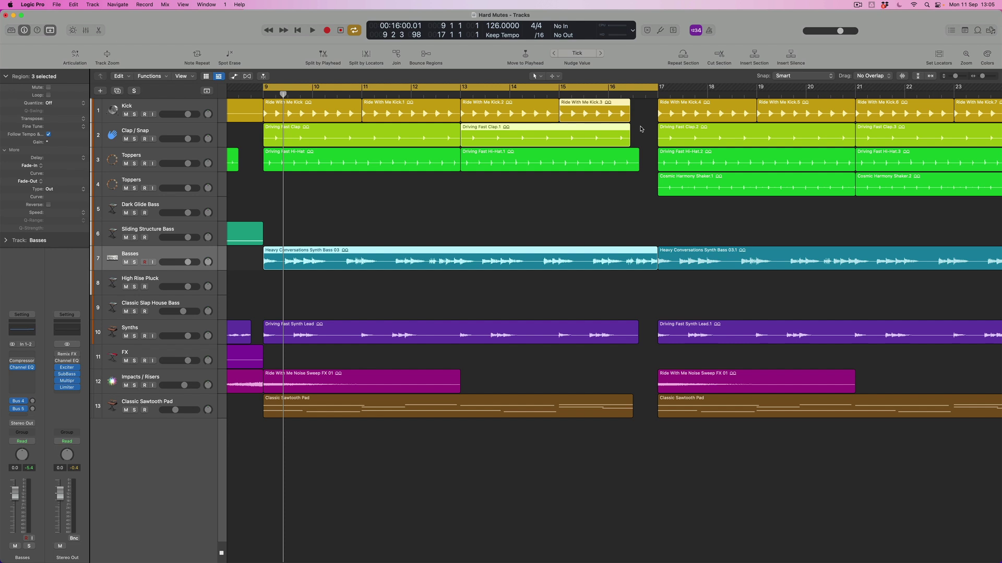
Shorten the Driving Fast Hi-Hat.1 region to line up with the kick and clap endings and audition it in solo
{"action": "left_click", "coordinate": [609, 161]}
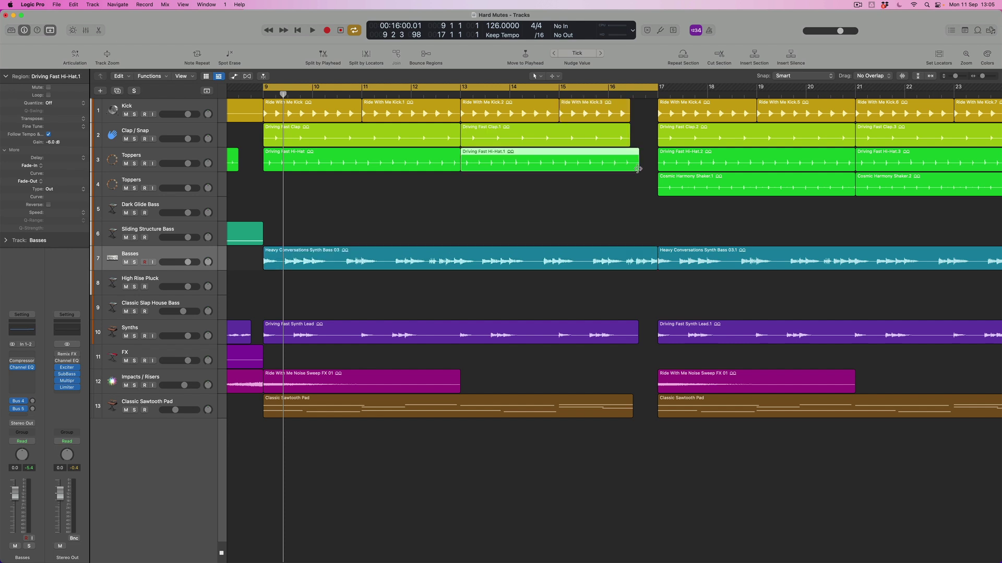
{"action": "left_click_drag", "start_coordinate": [637, 169], "coordinate": [629, 175]}
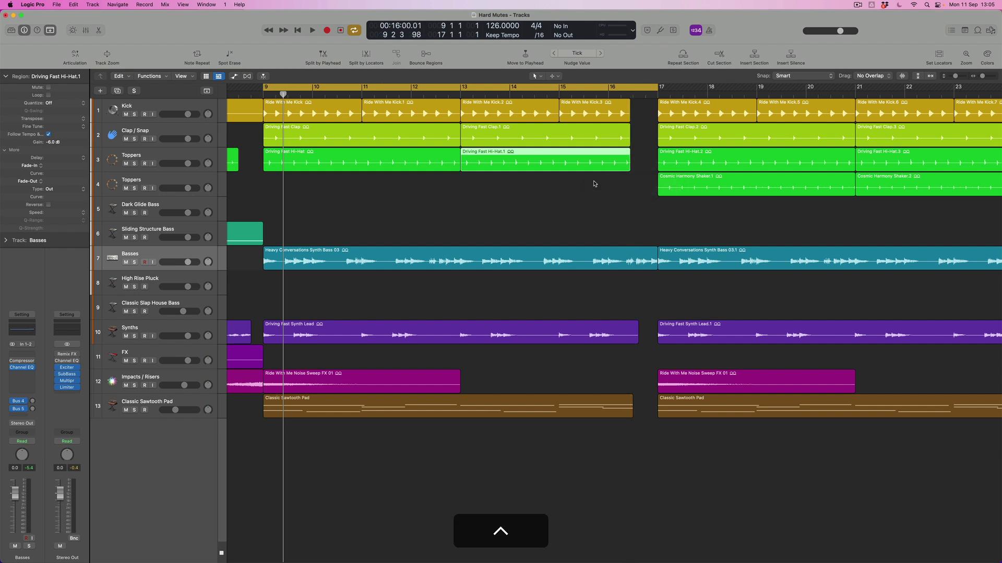
{"action": "key", "text": "ctrl+s"}
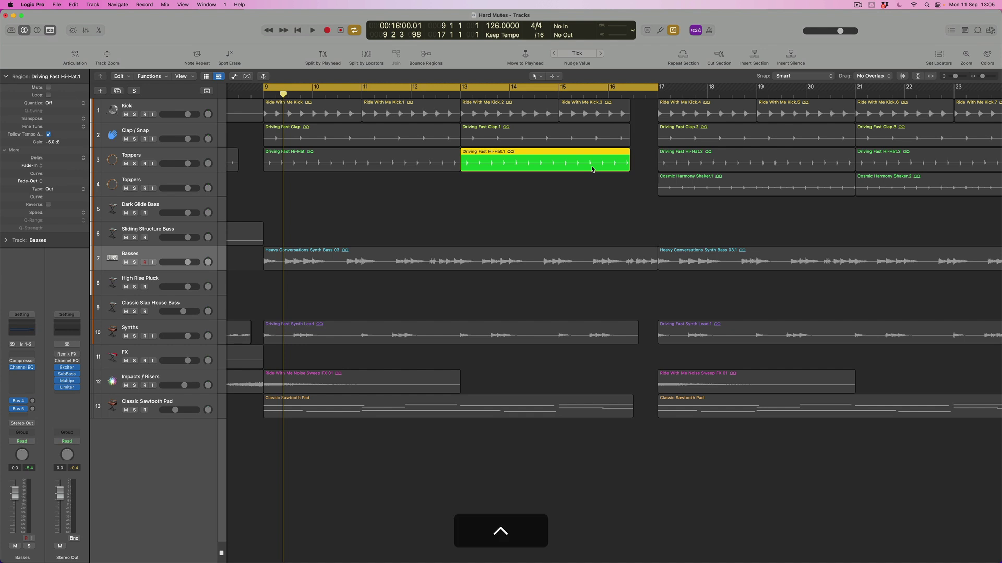
{"action": "key", "text": "ctrl+s"}
{"action": "key", "text": "ctrl+s"}
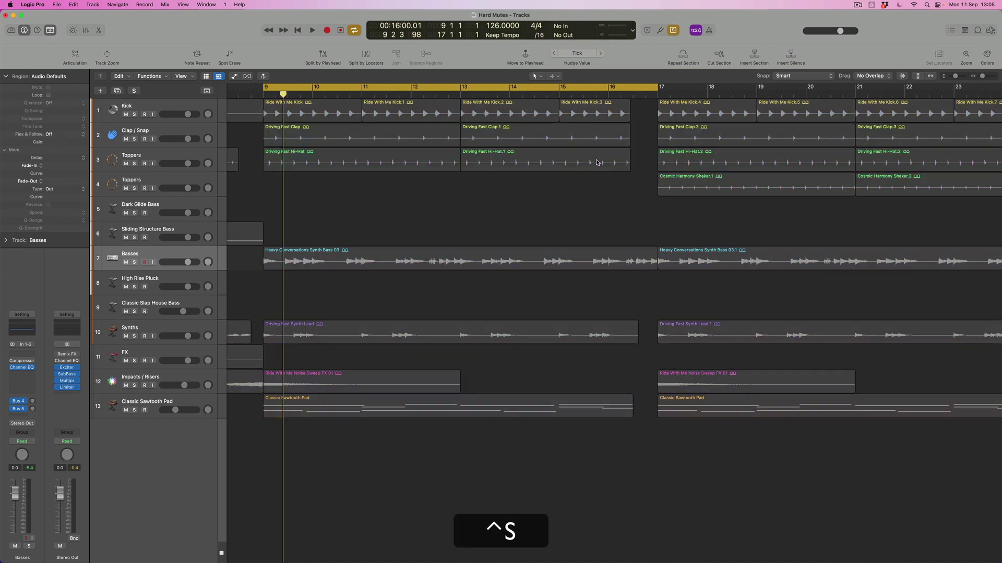
{"action": "key", "text": "ctrl+s"}
{"action": "key", "text": "ctrl+s"}
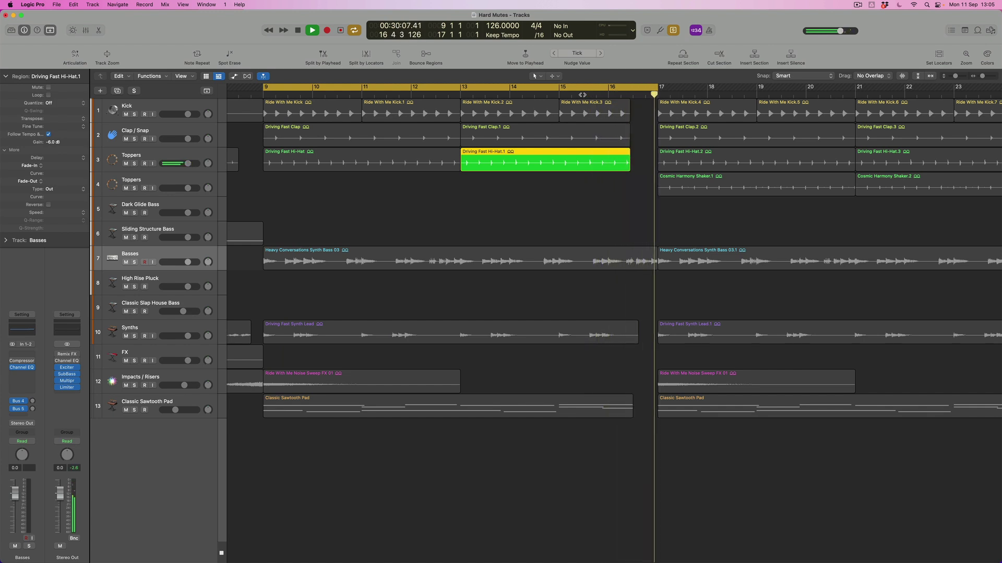
{"action": "key", "text": "space"}
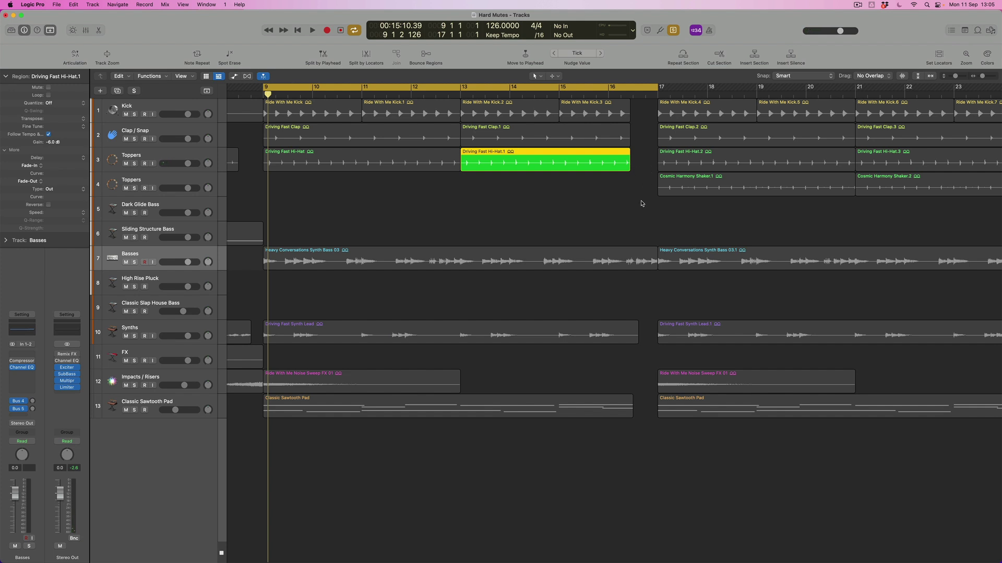
Add the adjacent bass, clap and kick regions to the soloed hi-hat and play them together across the cycle end
{"action": "left_click_drag", "start_coordinate": [648, 279], "coordinate": [584, 113]}
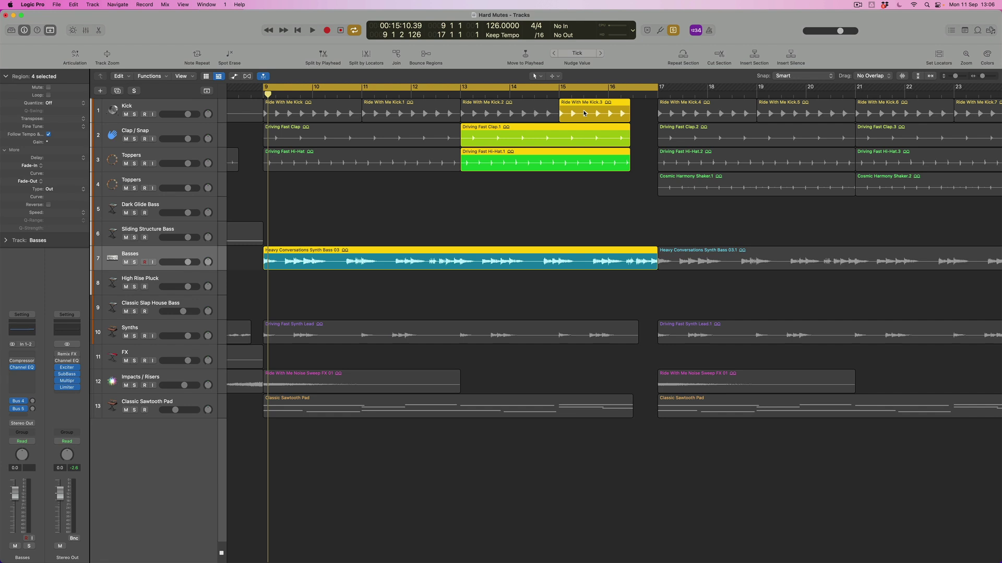
{"action": "left_click", "coordinate": [557, 94]}
{"action": "key", "text": "space"}
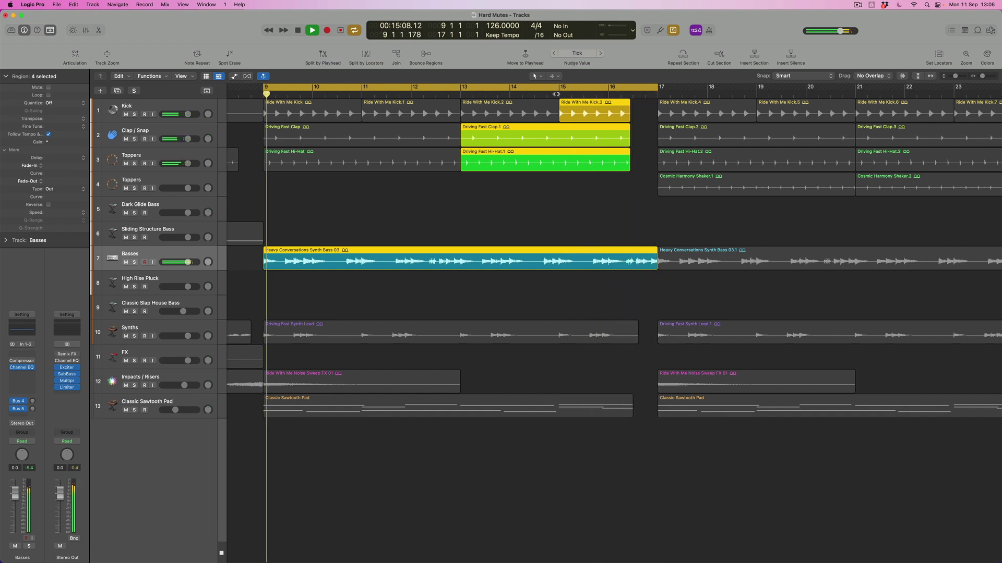
{"action": "key", "text": "0"}
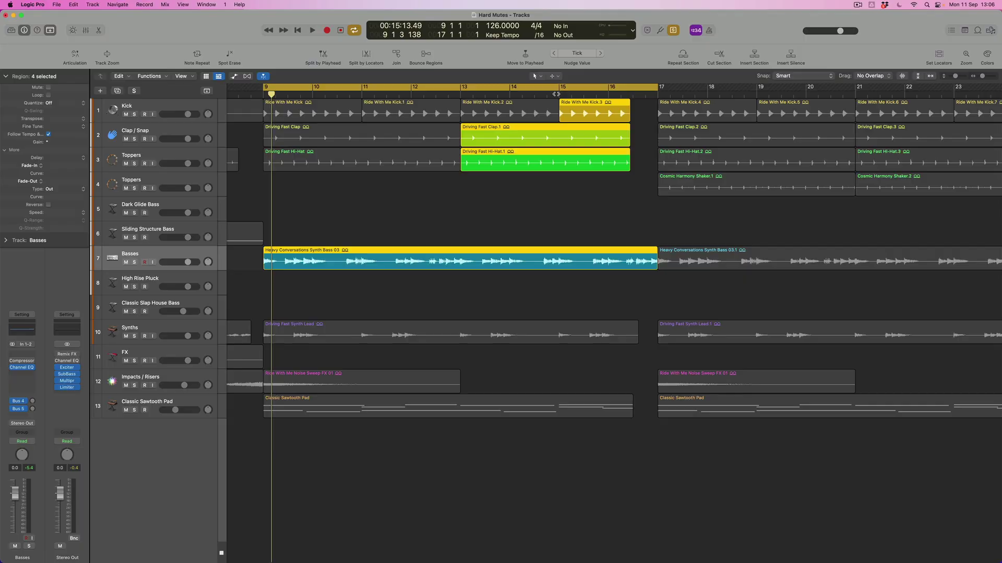
Select the Toppers track that holds the hi-hats and show track automation, leaving its regions deselected
{"action": "left_click", "coordinate": [496, 193]}
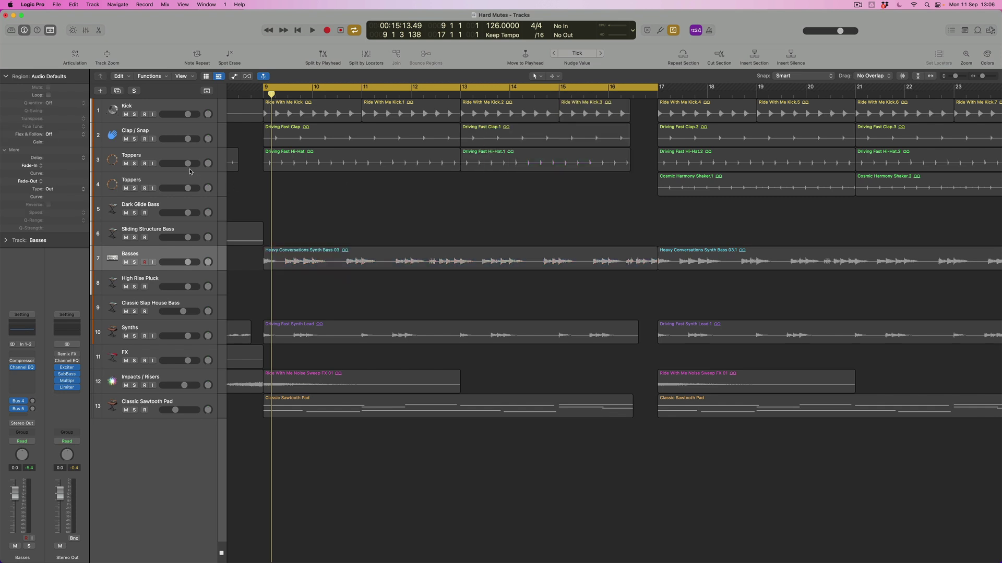
{"action": "left_click", "coordinate": [178, 155]}
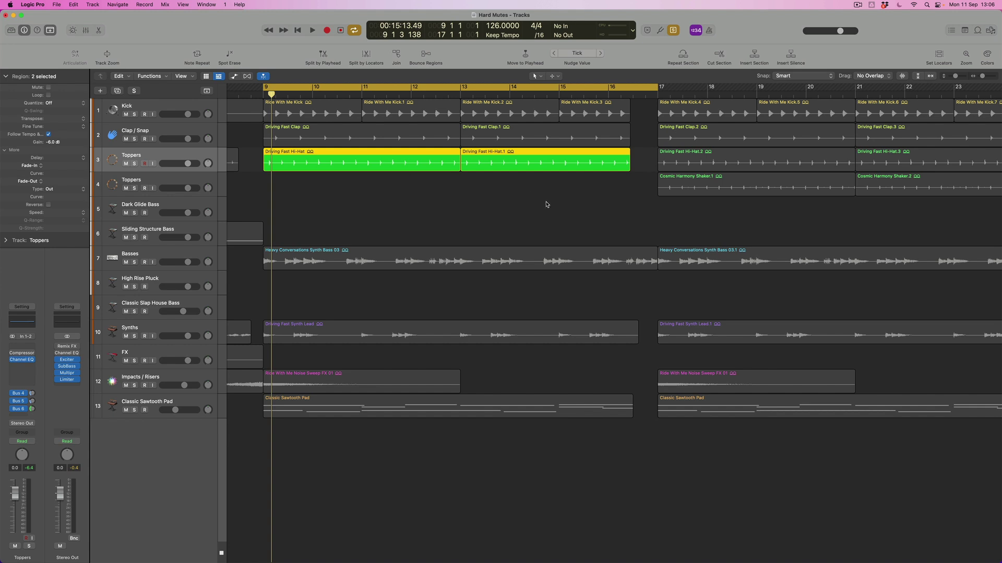
{"action": "key", "text": "a"}
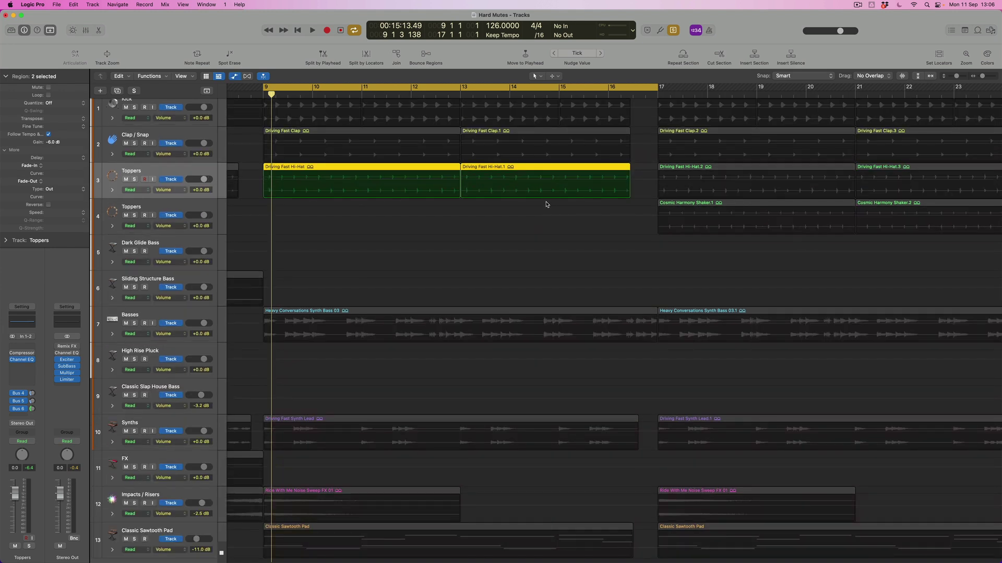
{"action": "left_click", "coordinate": [642, 169]}
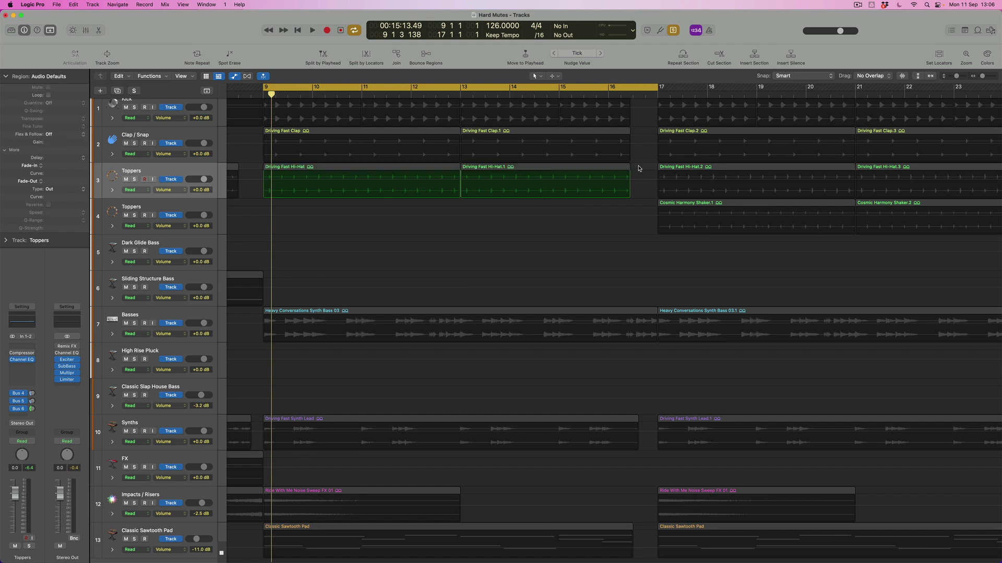
Automate the hi-hat Toppers track's volume to -∞ across the gap before bar 17, with a vertical drop just before the region's end
{"action": "left_click", "coordinate": [631, 183]}
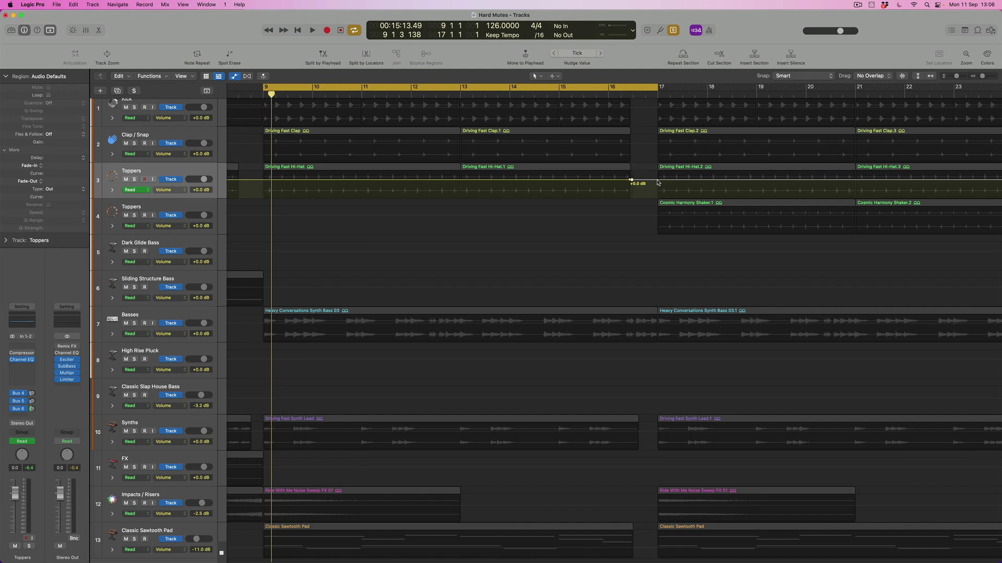
{"action": "left_click_drag", "start_coordinate": [650, 184], "coordinate": [648, 209]}
{"action": "key", "text": "super+Right"}
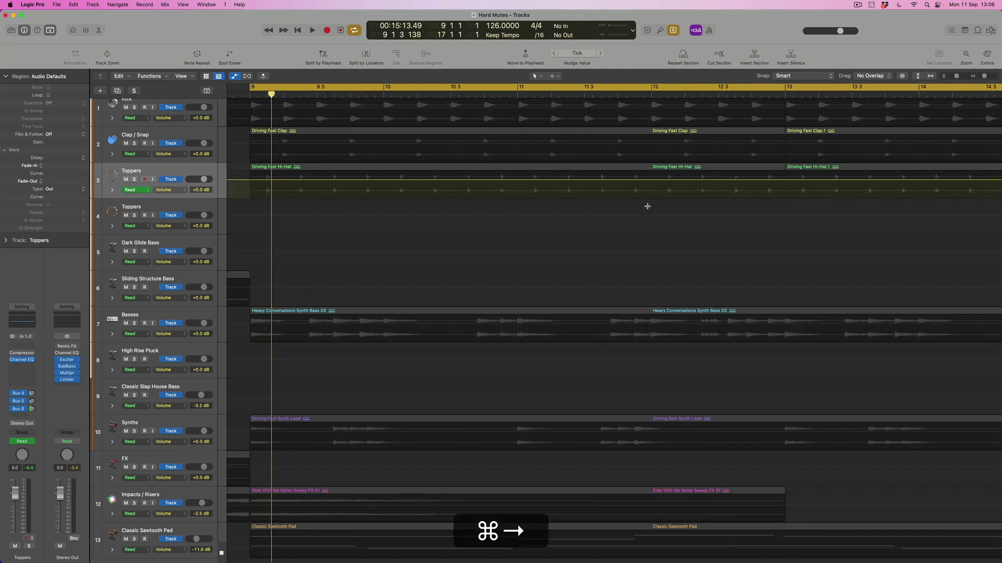
{"action": "scroll", "coordinate": [648, 211], "scroll_direction": "right", "scroll_amount": 5}
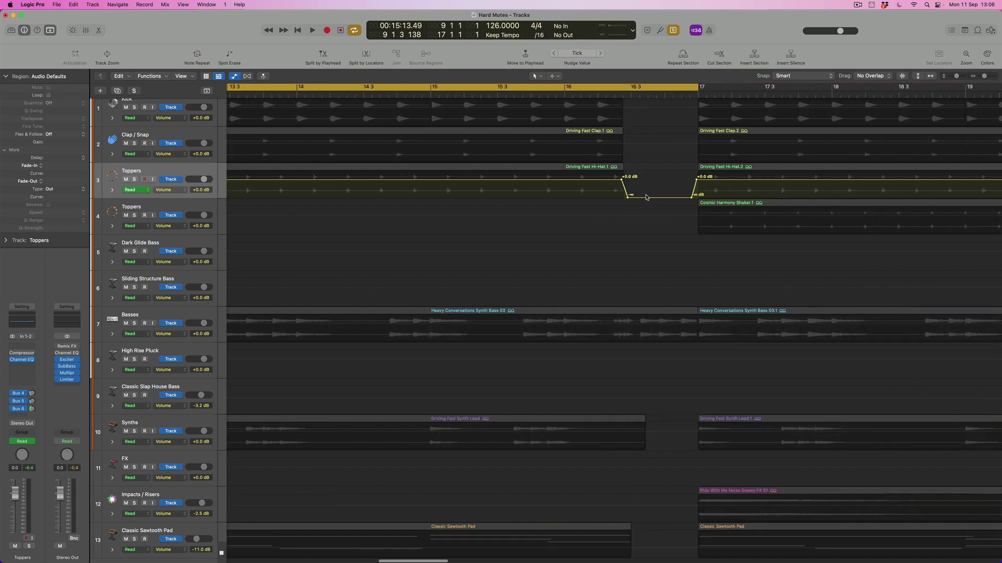
{"action": "left_click", "coordinate": [621, 178]}
{"action": "left_click_drag", "start_coordinate": [630, 197], "coordinate": [621, 197]}
Play the soloed Driving Fast Hi-Hat.1 region from shortly before bar 16 through the volume dip, and hide track automation
{"action": "left_click", "coordinate": [592, 169]}
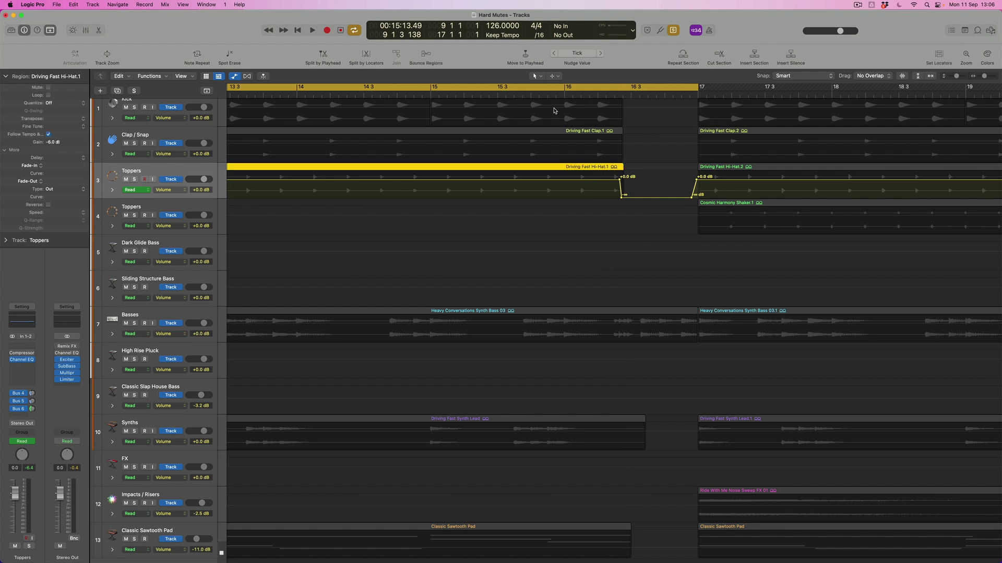
{"action": "double_click", "coordinate": [549, 94]}
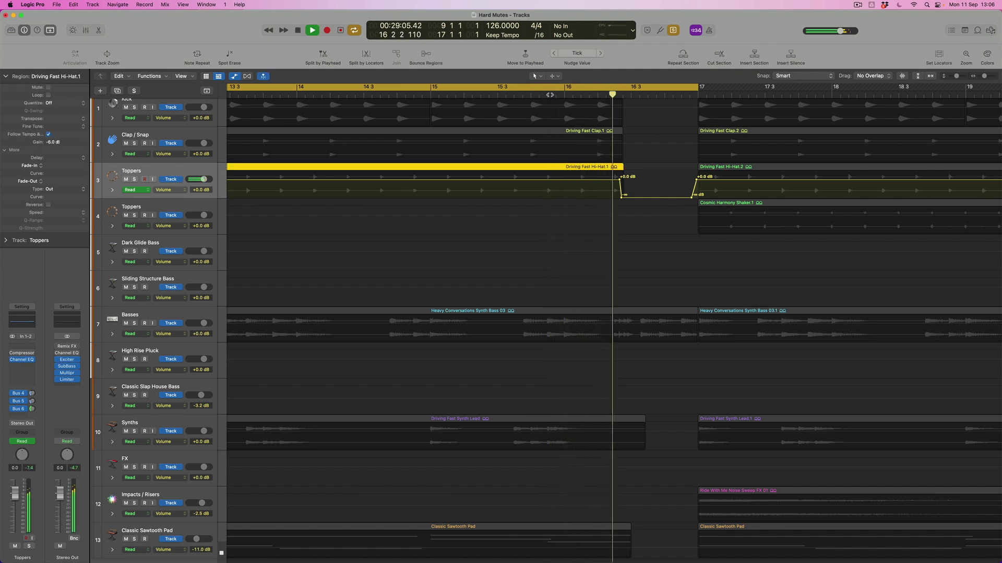
{"action": "key", "text": "0"}
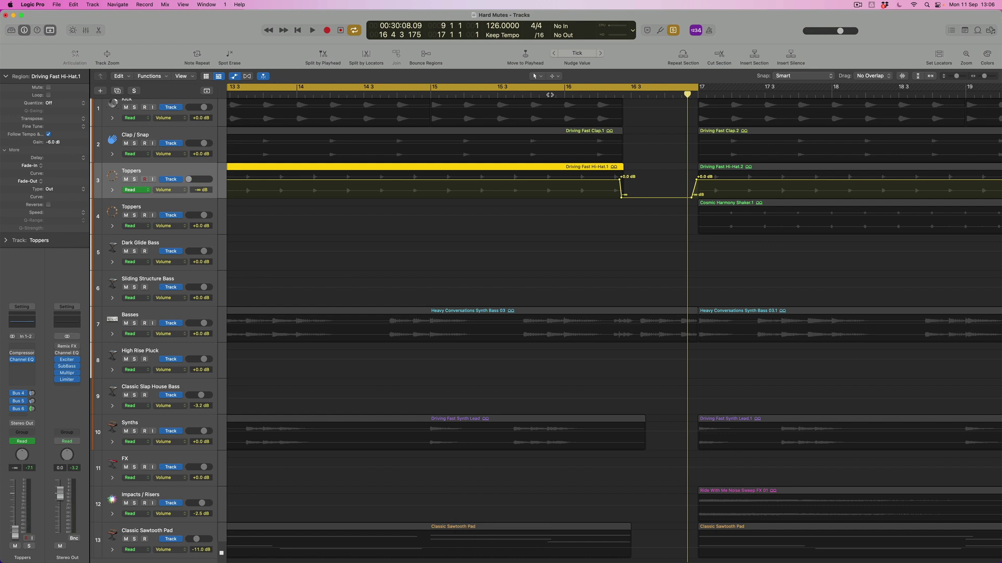
{"action": "key", "text": "a"}
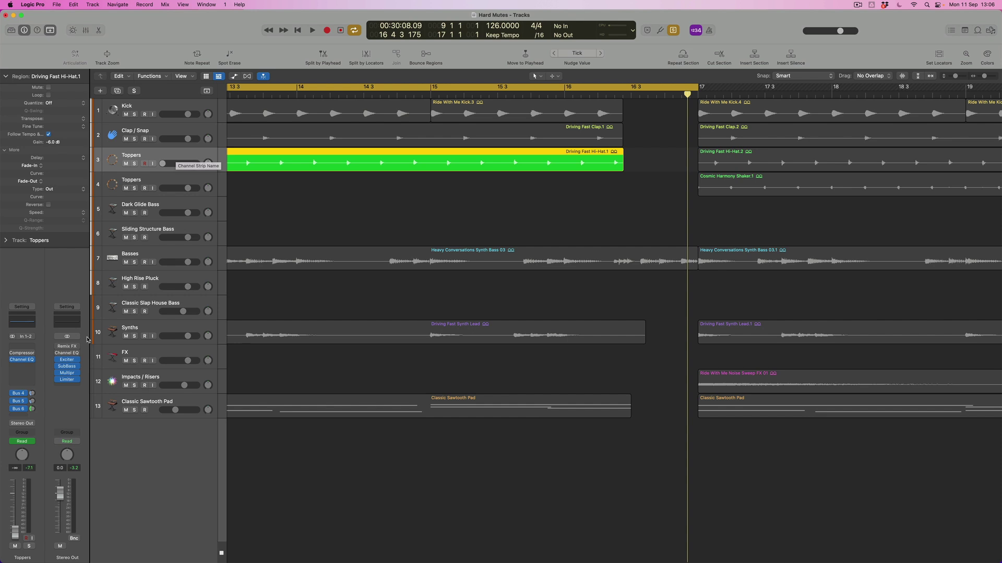
Check which effects the Bus 4, Bus 5 and Bus 6 sends on the Toppers channel feed
{"action": "left_click", "coordinate": [19, 396]}
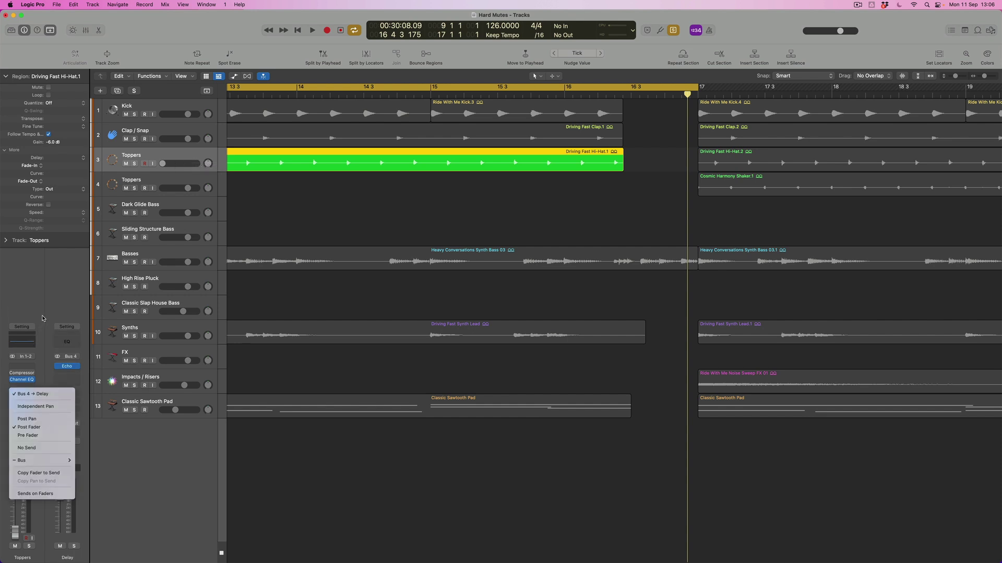
{"action": "left_click", "coordinate": [21, 396]}
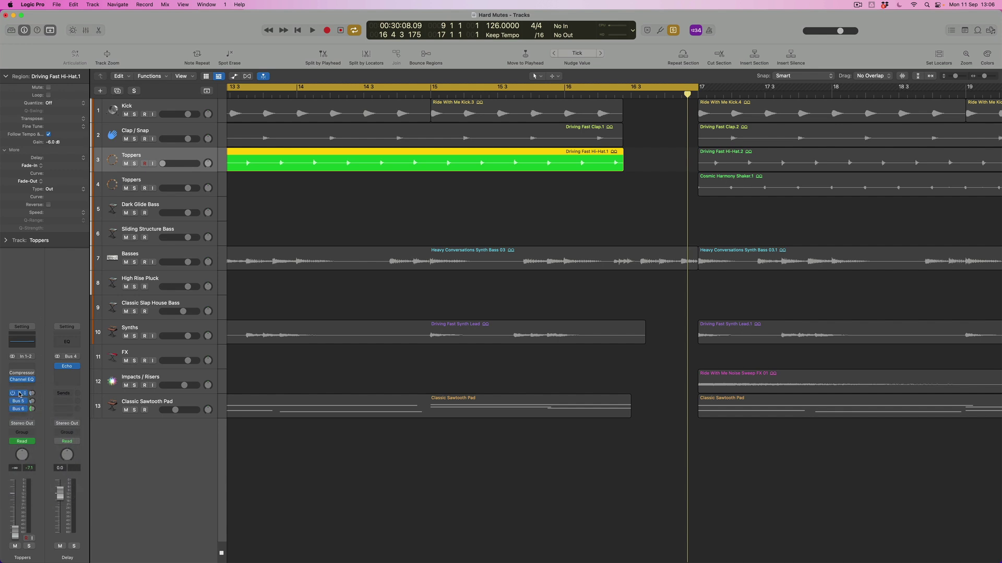
{"action": "left_click", "coordinate": [19, 402]}
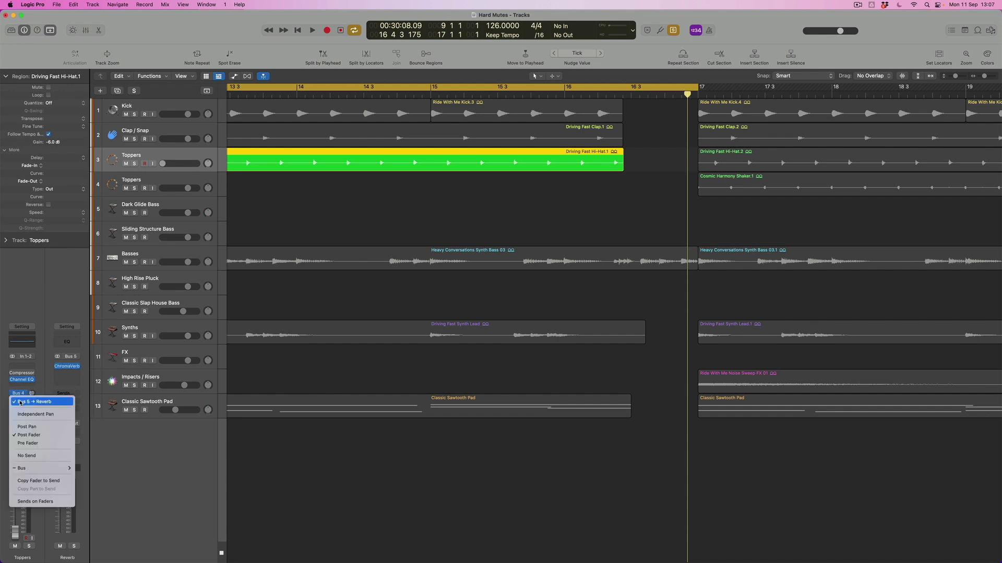
{"action": "left_click", "coordinate": [37, 311]}
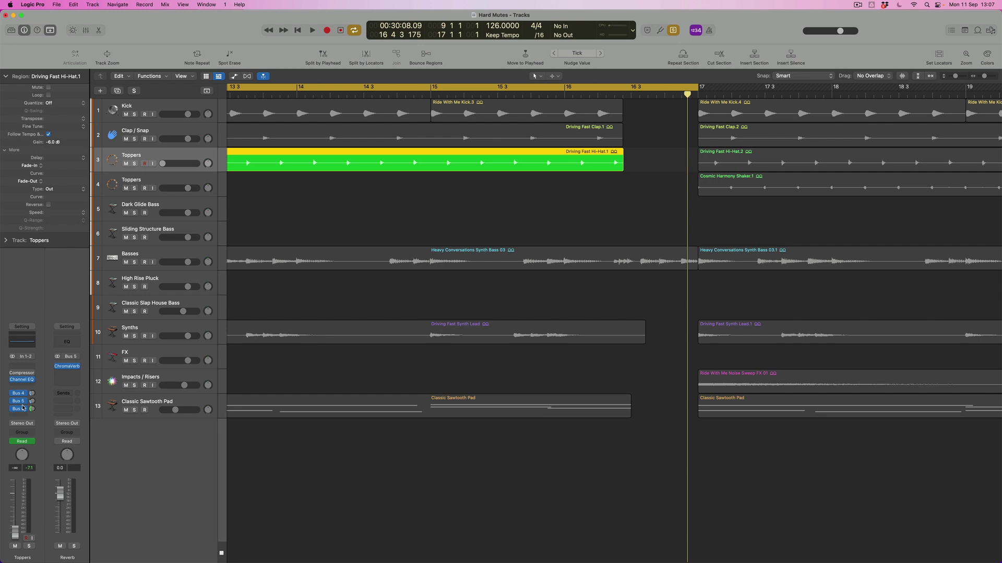
{"action": "left_click", "coordinate": [19, 409]}
{"action": "left_click", "coordinate": [35, 313]}
{"action": "left_click", "coordinate": [615, 196]}
{"action": "left_click", "coordinate": [616, 167]}
{"action": "left_click", "coordinate": [21, 396]}
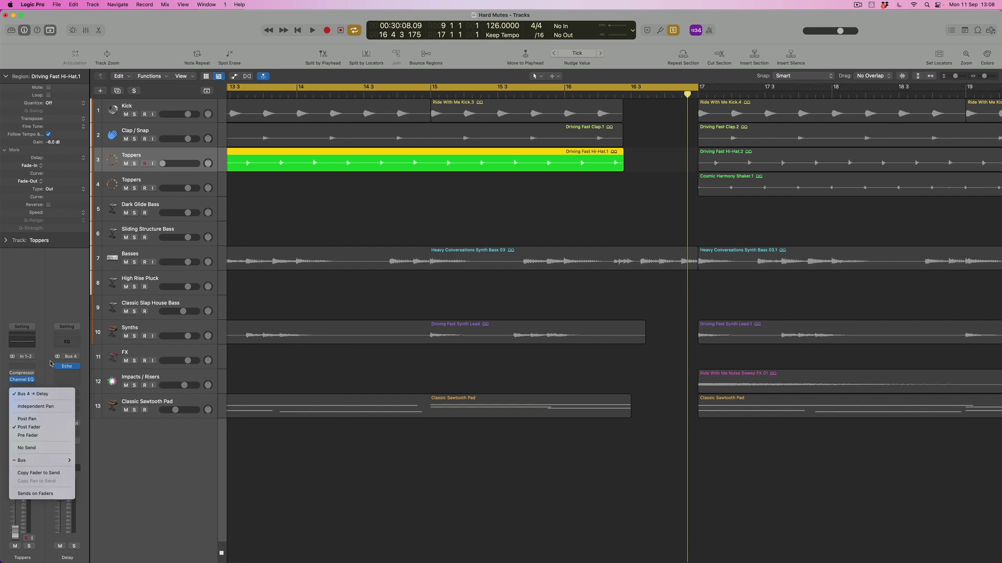
{"action": "left_click", "coordinate": [78, 386]}
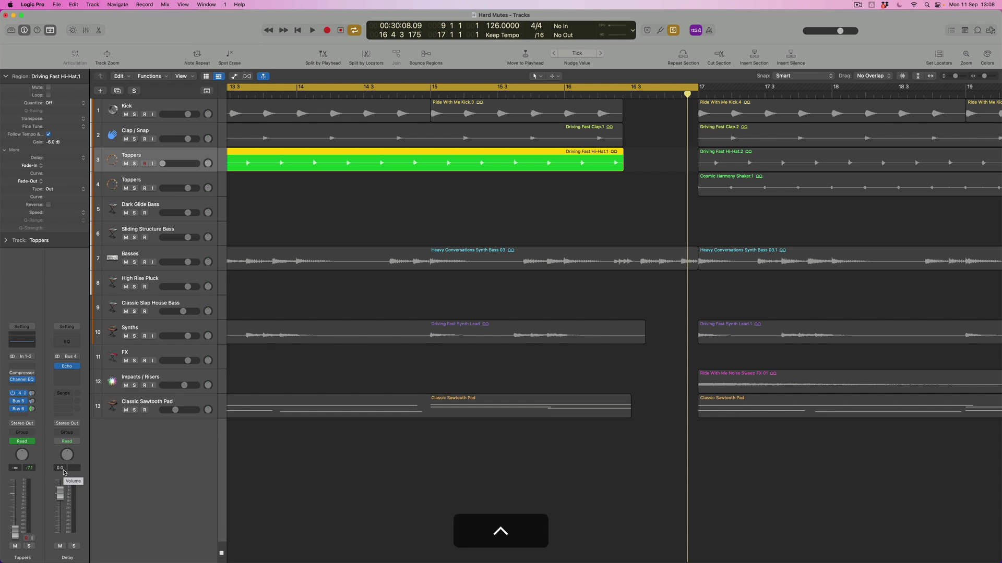
Solo the whole hi-hat Toppers track instead of the region, and set the Delay channel's automation mode to Latch
{"action": "key", "text": "ctrl+s"}
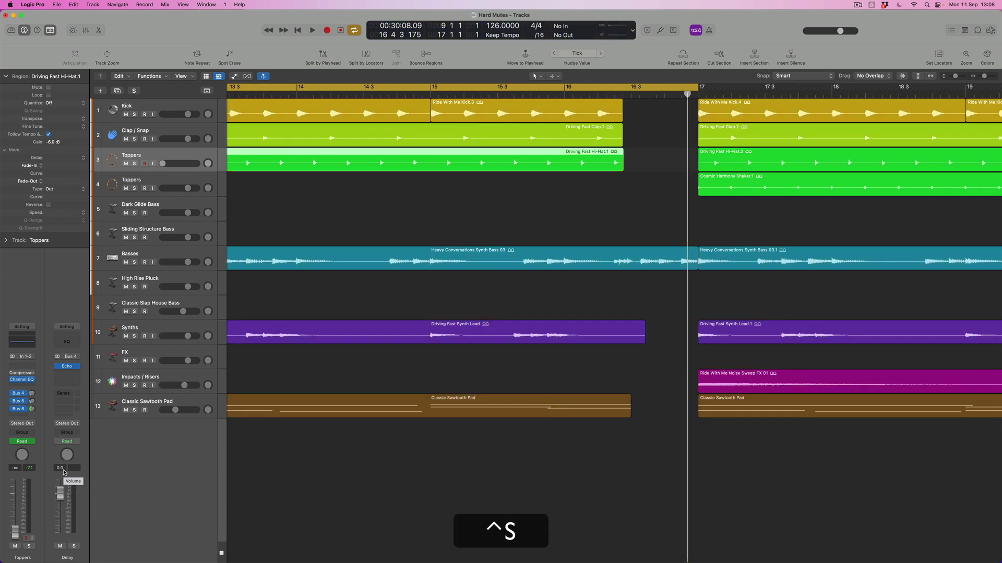
{"action": "left_click", "coordinate": [135, 165]}
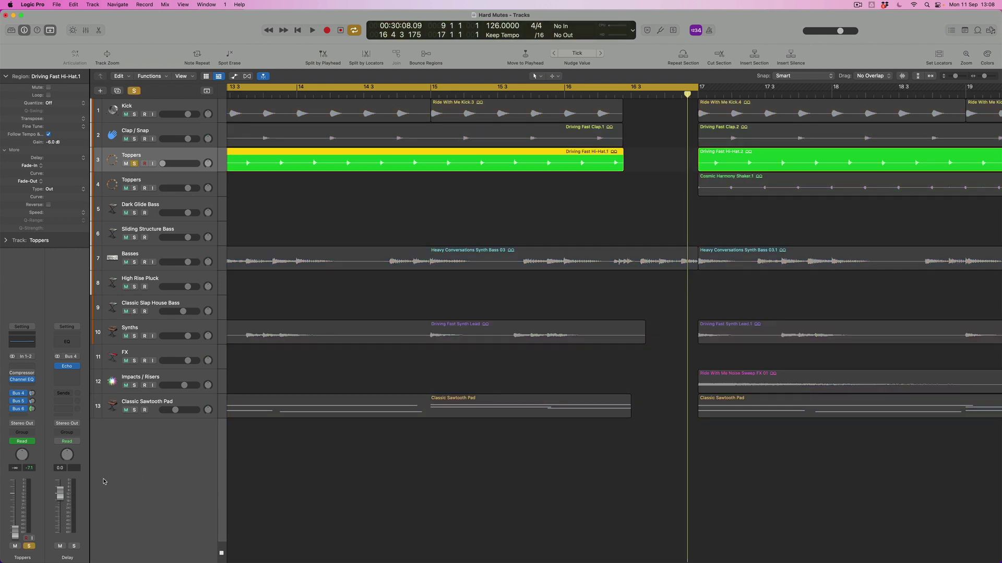
{"action": "left_click", "coordinate": [19, 397]}
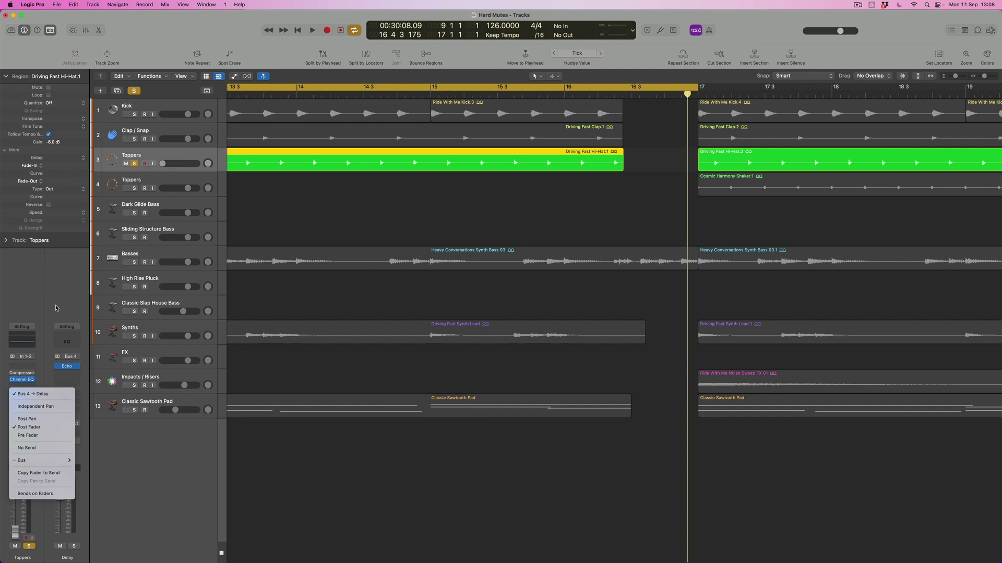
{"action": "left_click", "coordinate": [56, 308]}
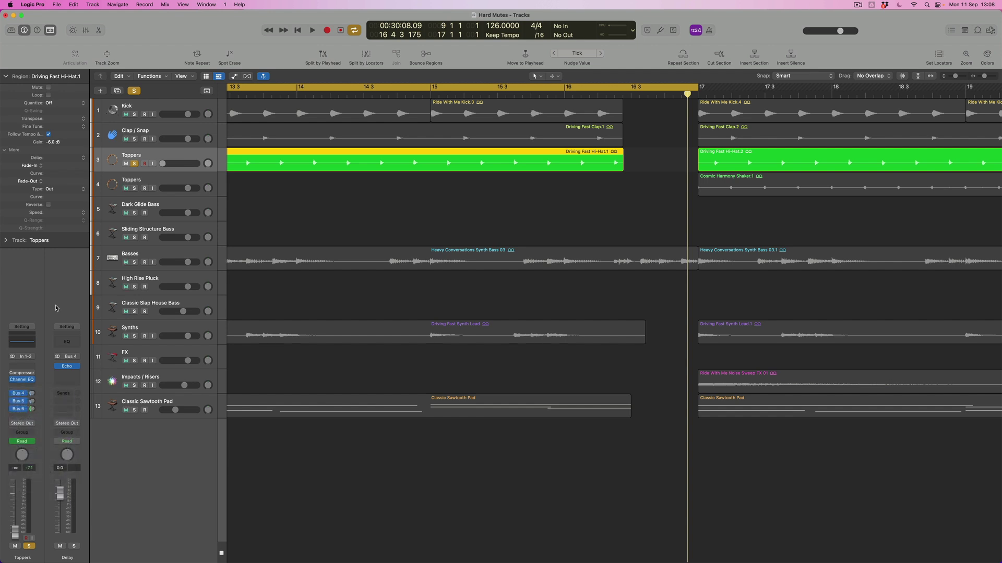
{"action": "left_click", "coordinate": [76, 443]}
{"action": "left_click", "coordinate": [74, 459]}
Set the cycle range to run from bar 15 to bar 17
{"action": "key", "text": "0"}
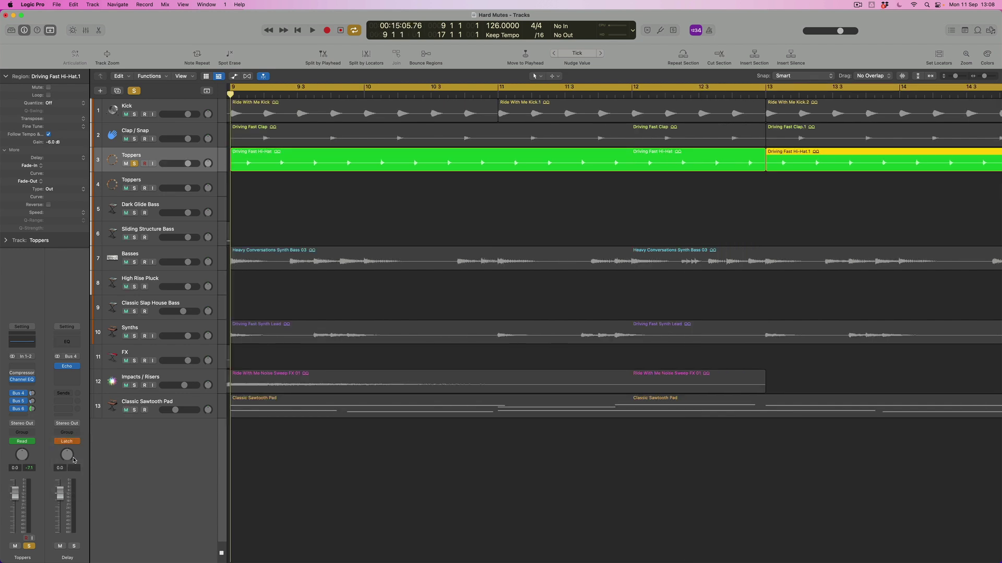
{"action": "key", "text": "super+Left"}
{"action": "key", "text": "super+Left"}
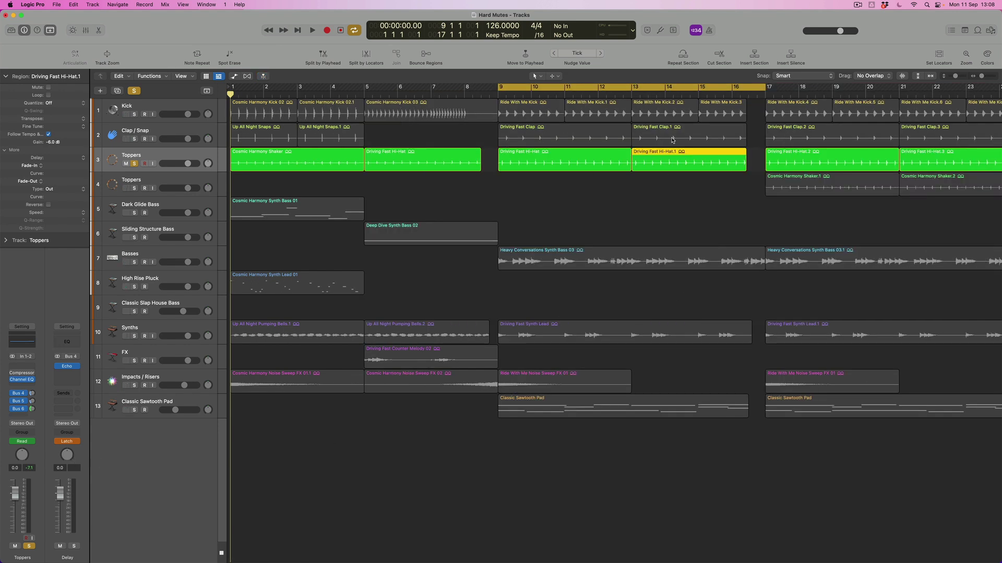
{"action": "left_click", "coordinate": [680, 90]}
{"action": "left_click_drag", "start_coordinate": [700, 90], "coordinate": [763, 96]}
Play the cycle while pulling the Delay channel's volume fader fully down before bar 17, and return its automation to Read
{"action": "key", "text": "0"}
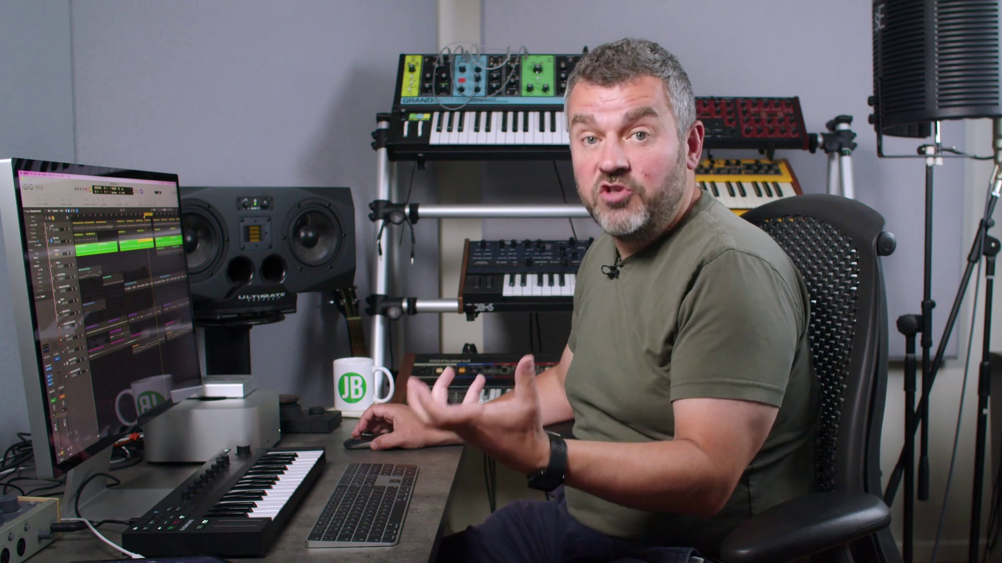
{"action": "key", "text": "space"}
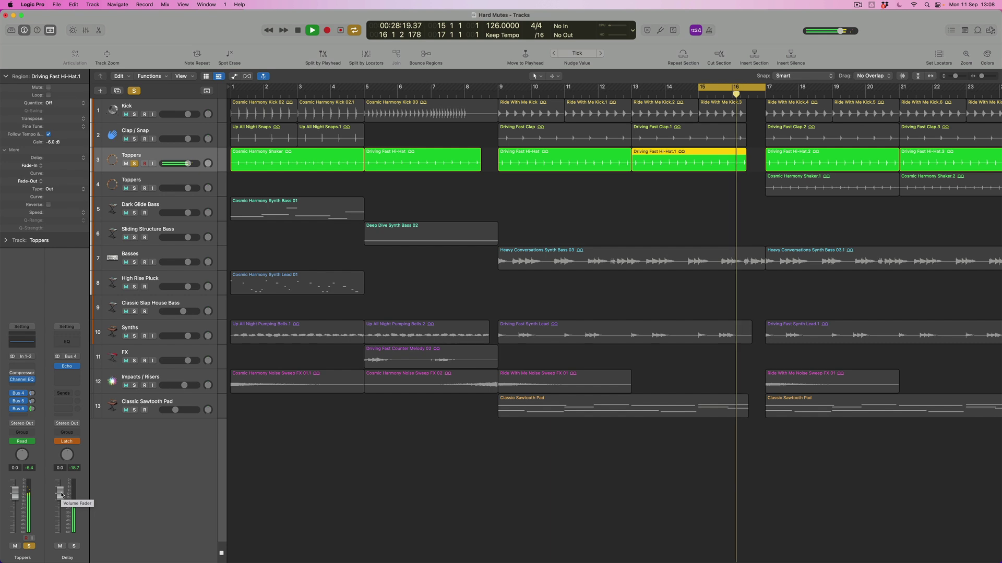
{"action": "key", "text": "space"}
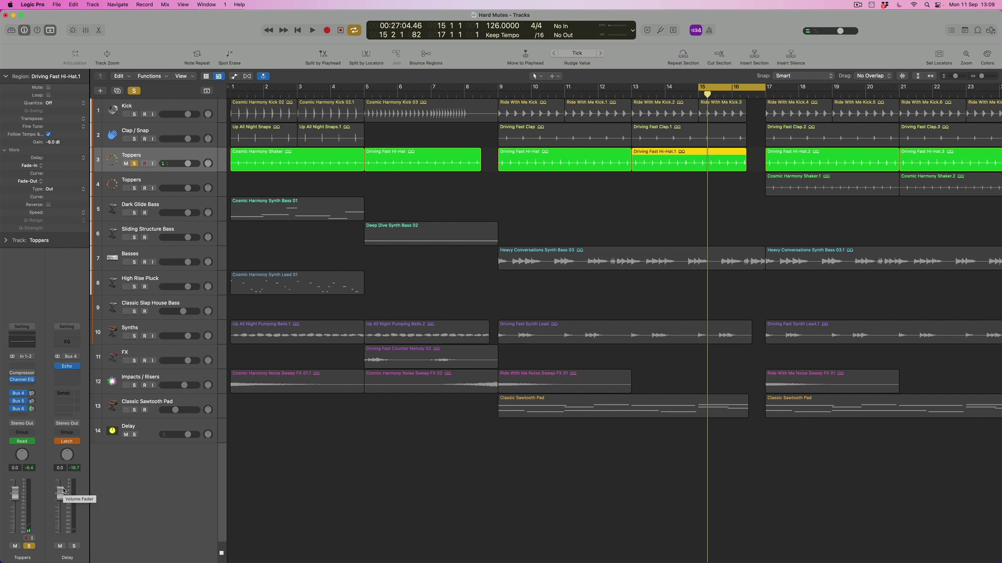
{"action": "left_click", "coordinate": [76, 442]}
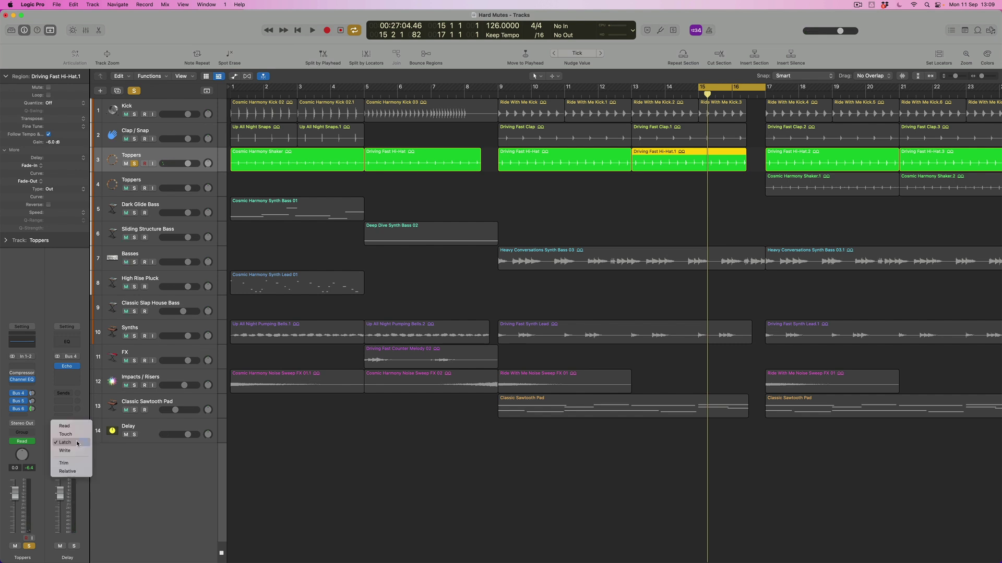
{"action": "left_click", "coordinate": [78, 430]}
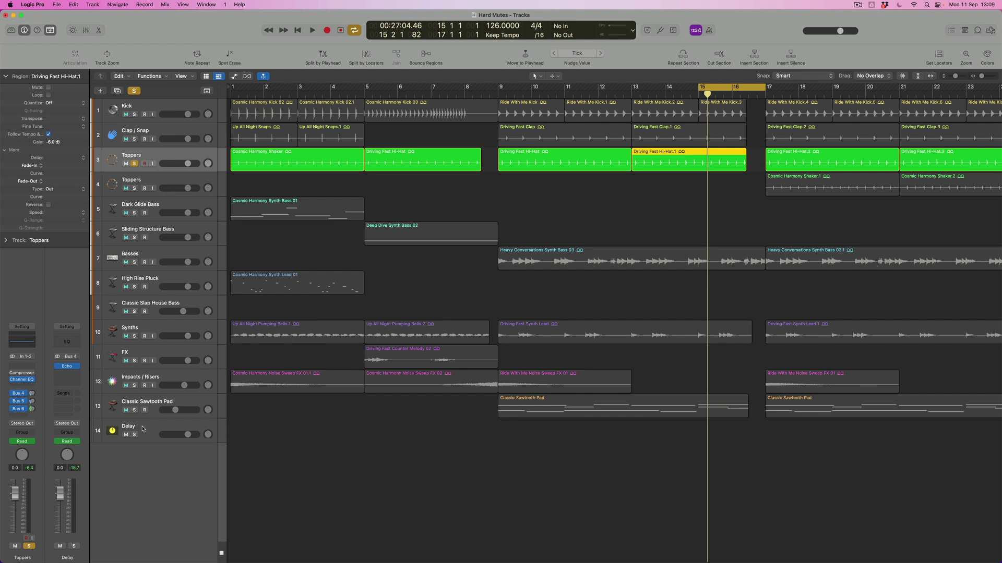
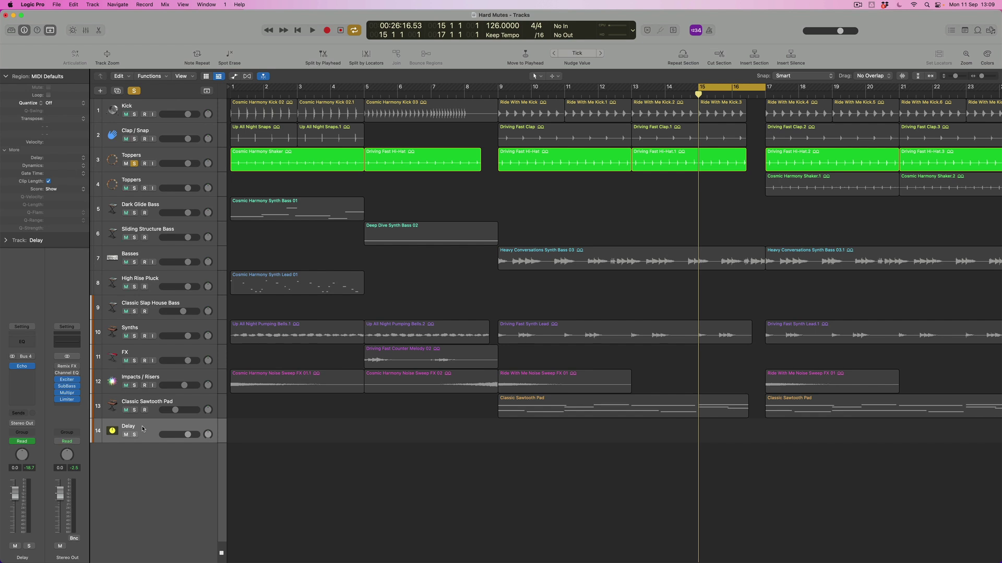
Show track automation with enlarged tracks and display the Volume parameter on the Delay track
{"action": "key", "text": "a"}
{"action": "key", "text": "super+a"}
{"action": "key", "text": "super+Down"}
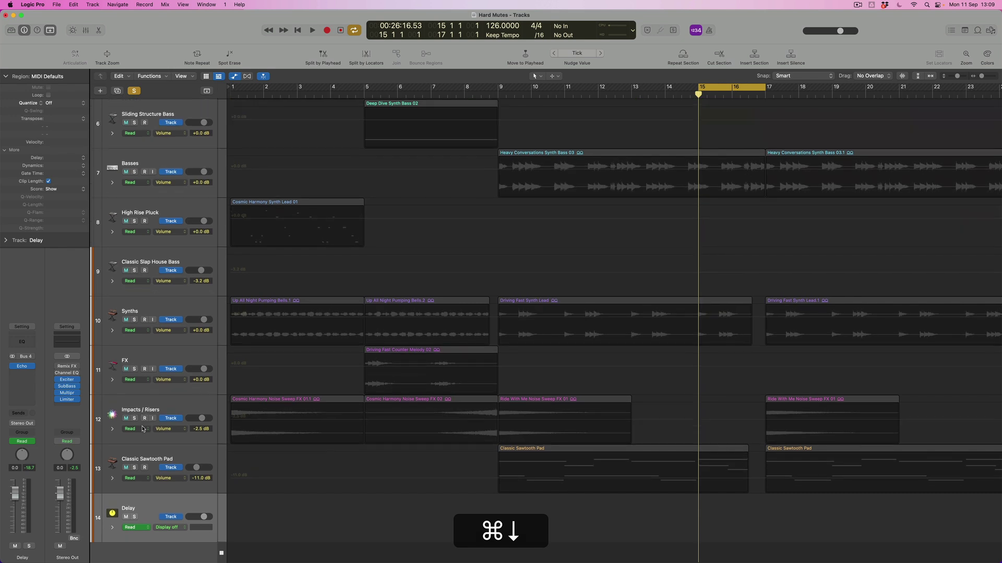
{"action": "left_click", "coordinate": [167, 528]}
{"action": "left_click", "coordinate": [191, 556]}
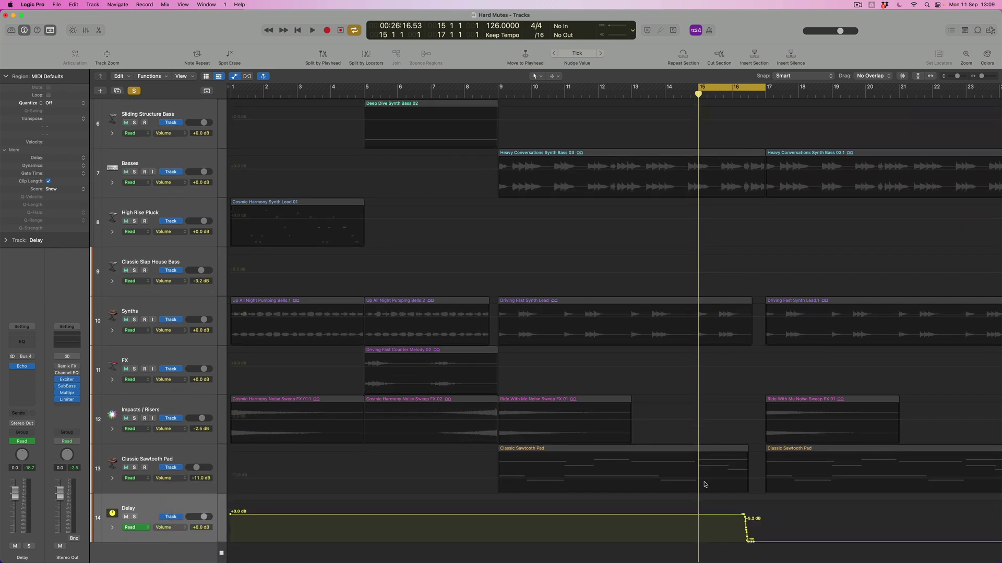
Remove the recorded volume fade points in bar 16 from the Delay track's automation
{"action": "scroll", "coordinate": [703, 482], "scroll_direction": "down", "scroll_amount": 1}
{"action": "key", "text": "super+Right"}
{"action": "key", "text": "super+Right"}
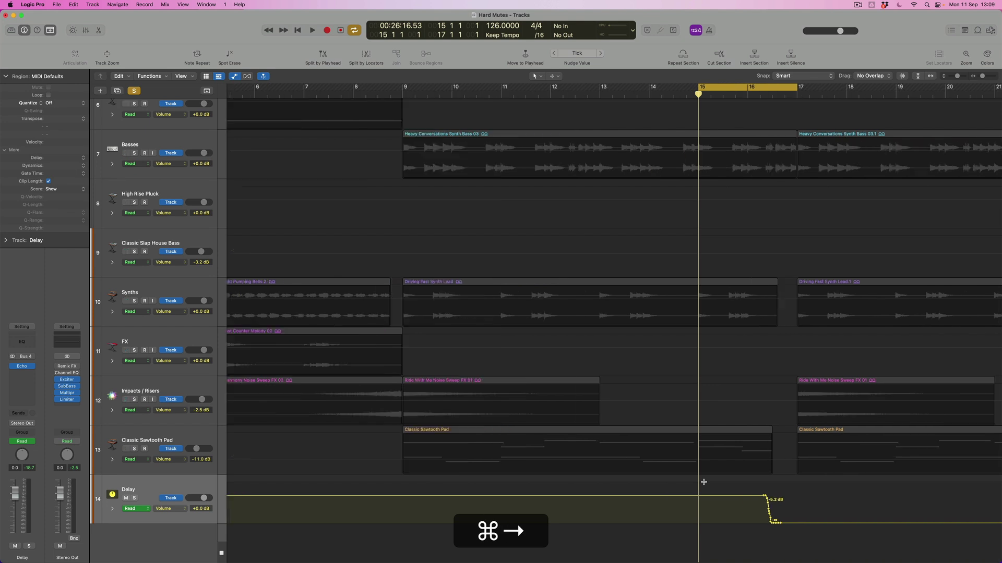
{"action": "scroll", "coordinate": [703, 484], "scroll_direction": "right", "scroll_amount": 10}
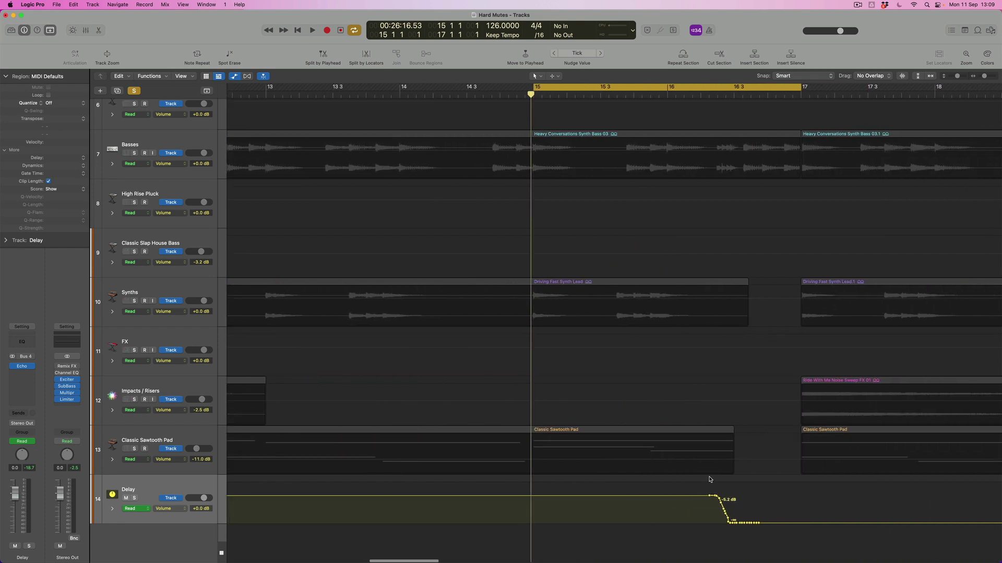
{"action": "left_click_drag", "start_coordinate": [595, 495], "coordinate": [690, 498]}
{"action": "scroll", "coordinate": [678, 496], "scroll_direction": "left", "scroll_amount": 1}
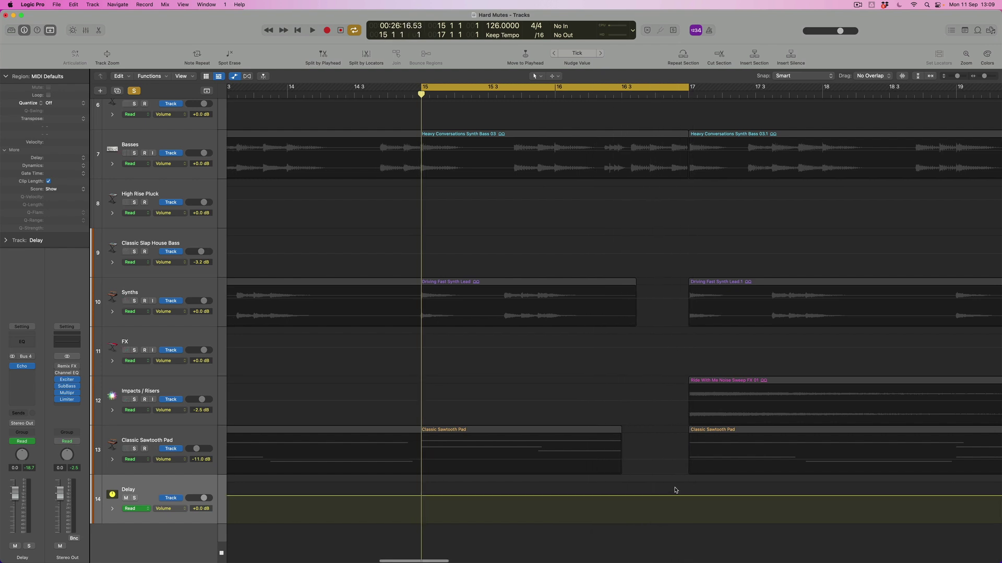
With the Pencil tool, create an empty region on the Delay track spanning beat 3 of bar 16 to bar 17
{"action": "key", "text": "t"}
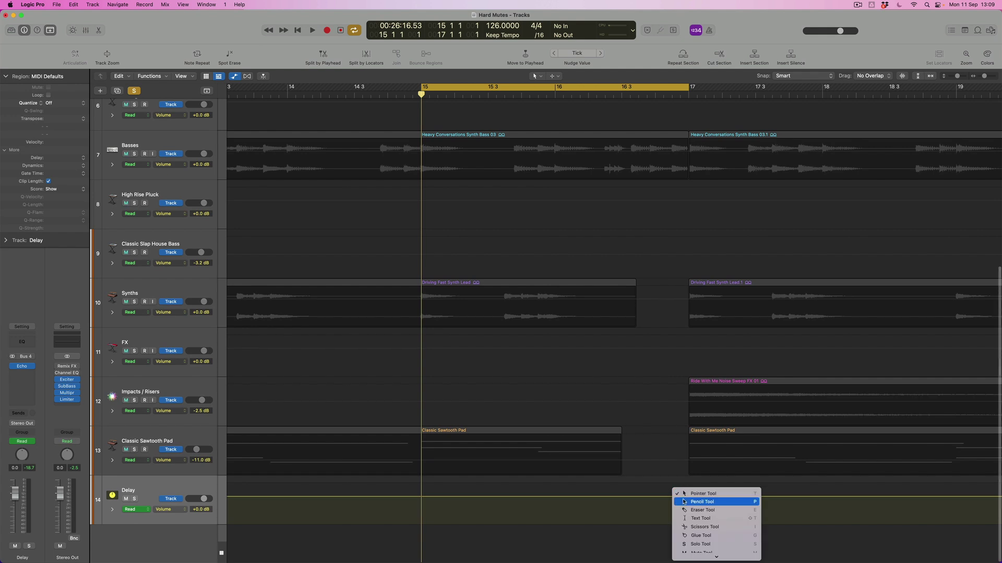
{"action": "left_click", "coordinate": [685, 503]}
{"action": "left_click", "coordinate": [560, 483]}
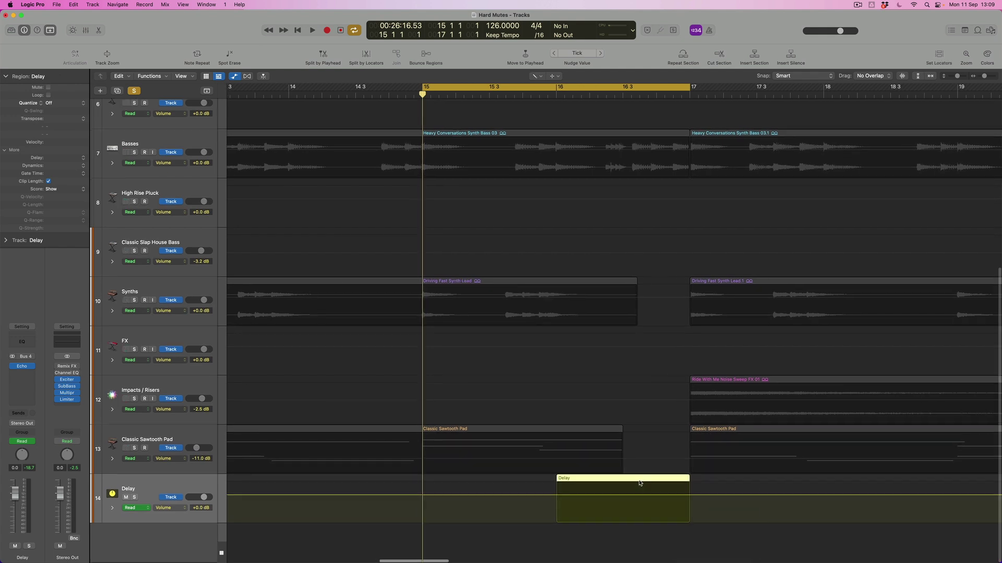
{"action": "left_click_drag", "start_coordinate": [561, 480], "coordinate": [627, 482]}
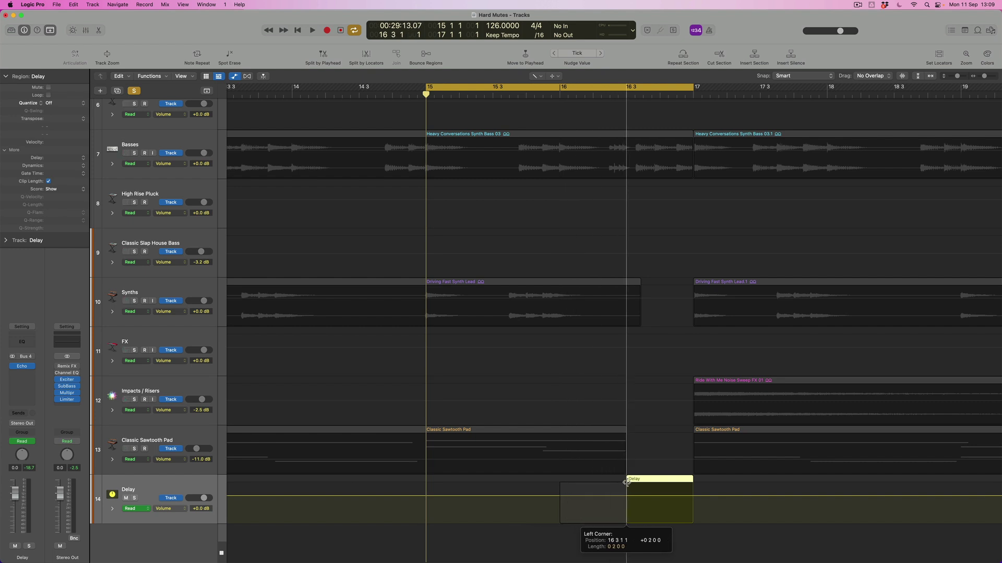
{"action": "left_click_drag", "start_coordinate": [627, 483], "coordinate": [650, 506]}
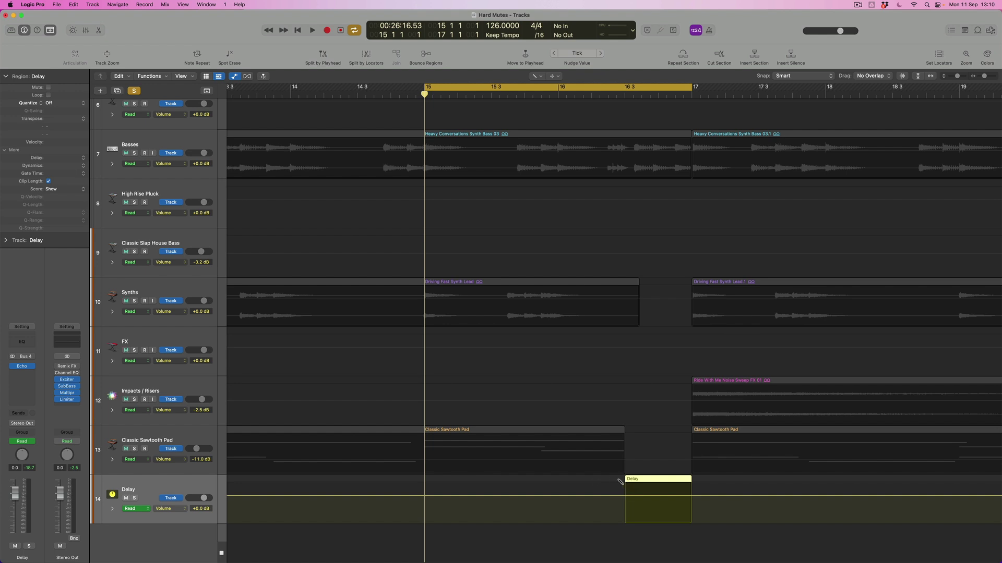
{"action": "mouse_move", "coordinate": [625, 478]}
{"action": "left_mouse_down"}
{"action": "mouse_move", "coordinate": [556, 478]}
{"action": "mouse_move", "coordinate": [625, 479]}
{"action": "left_mouse_up"}
Create two automation points at each border of the Delay region and lower the volume between them to -∞ dB
{"action": "left_click", "coordinate": [584, 493]}
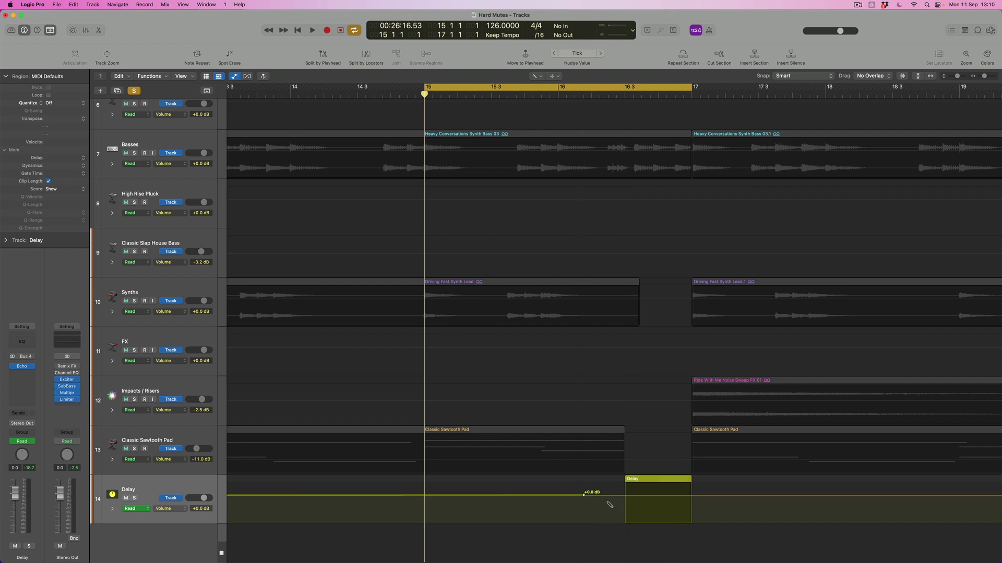
{"action": "key", "text": "super+z"}
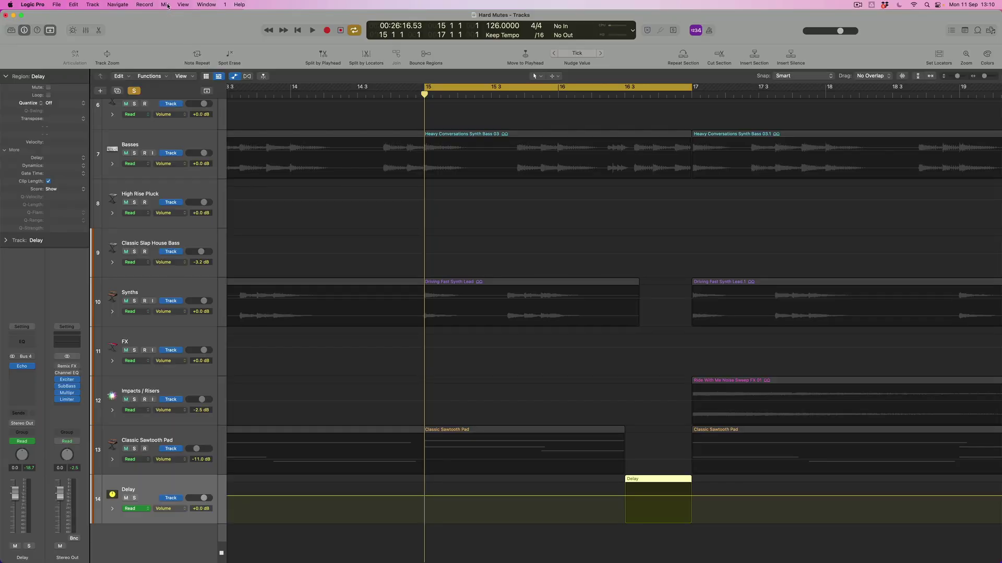
{"action": "left_click", "coordinate": [168, 6]}
{"action": "mouse_move", "coordinate": [178, 27]}
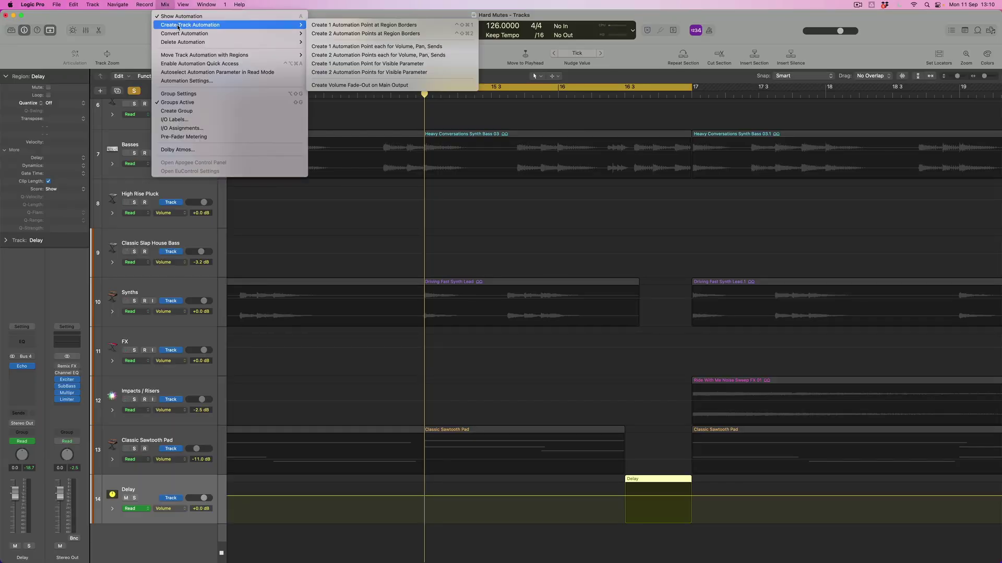
{"action": "left_click", "coordinate": [387, 35]}
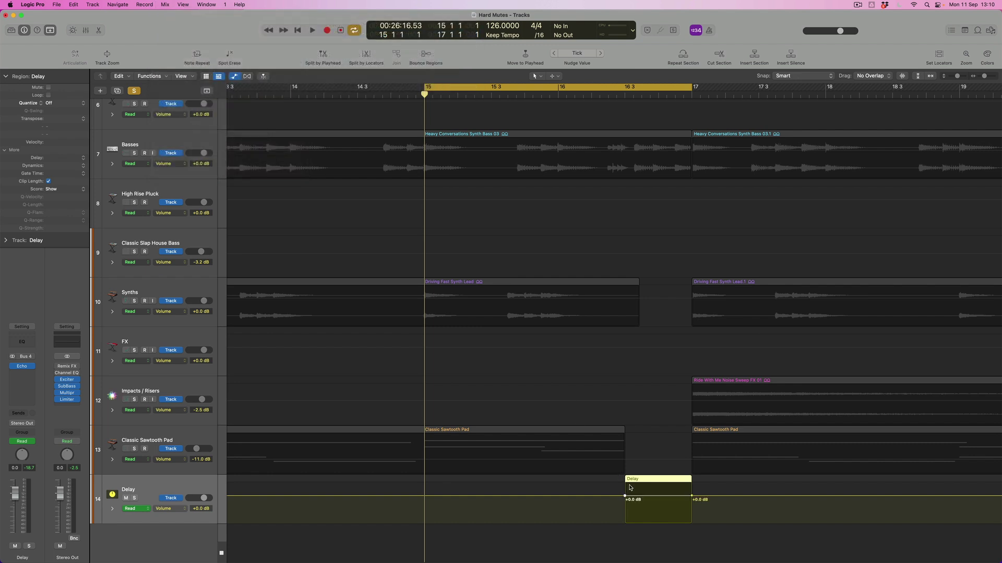
{"action": "left_click_drag", "start_coordinate": [655, 499], "coordinate": [650, 532]}
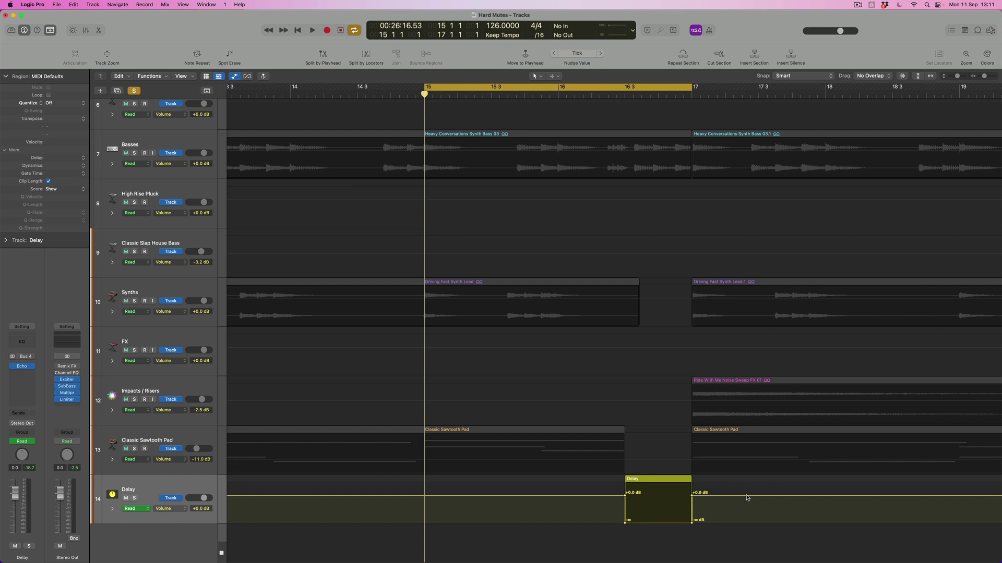
Select the hi-hat Toppers track and bring up the Reverb return channel used by its Bus 5 send
{"action": "scroll", "coordinate": [558, 355], "scroll_direction": "up", "scroll_amount": 10}
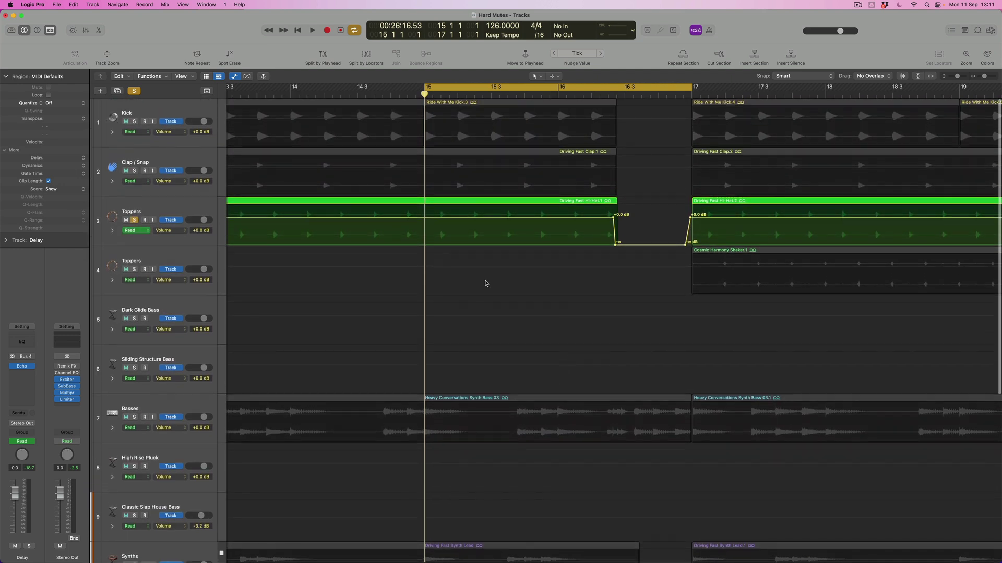
{"action": "left_click", "coordinate": [176, 211]}
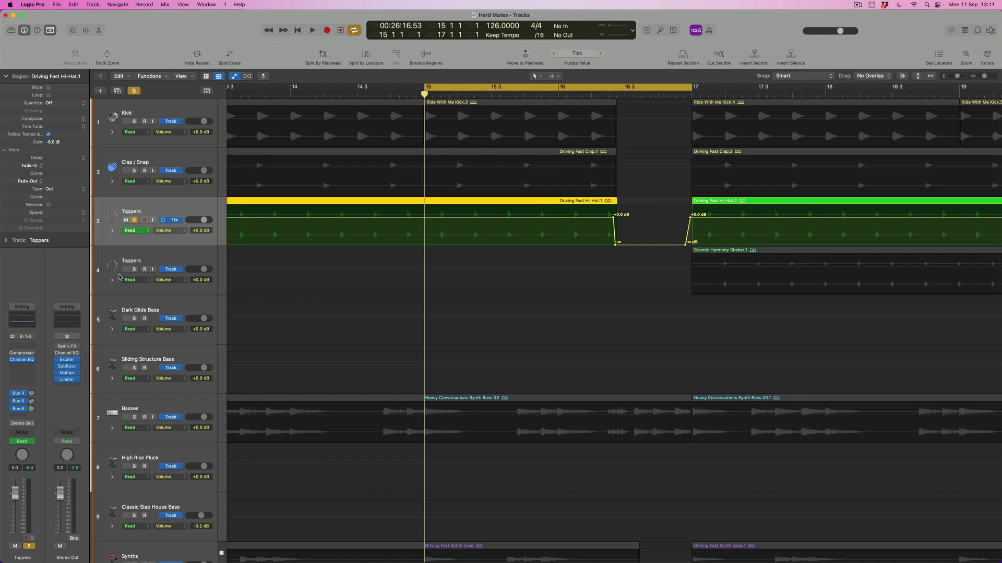
{"action": "left_click", "coordinate": [19, 402]}
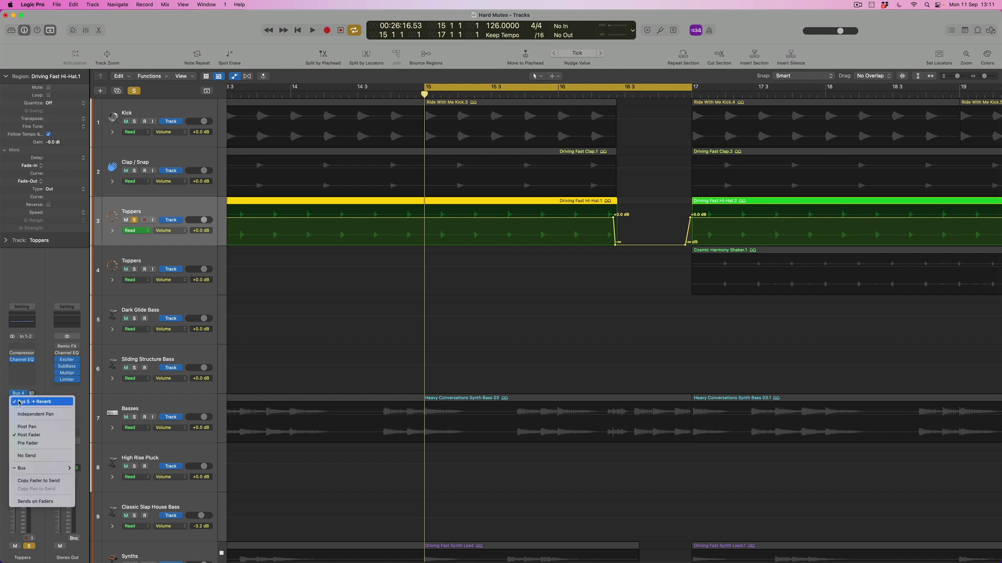
{"action": "left_click", "coordinate": [18, 402]}
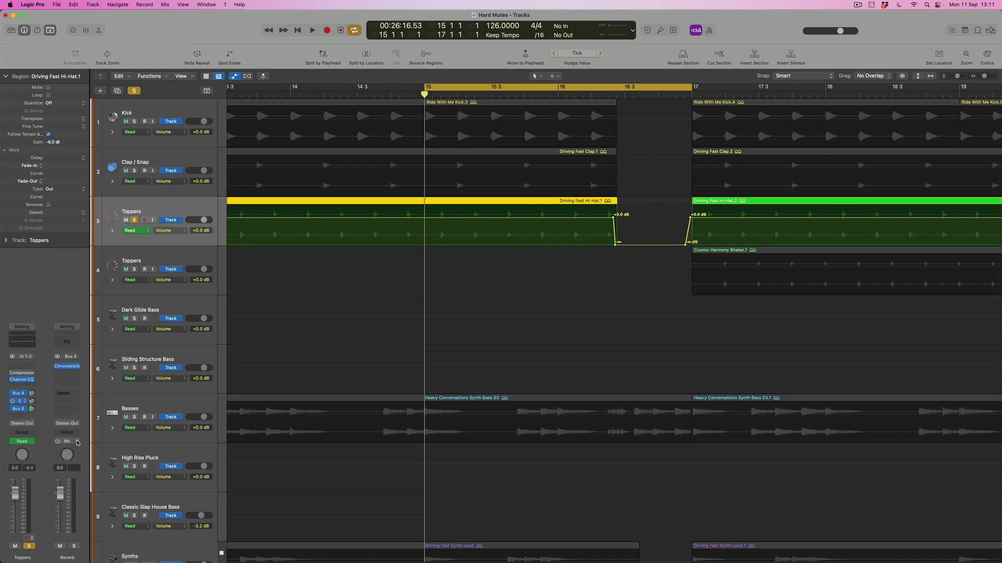
Record a short Latch volume move on the Reverb channel down to about -4.3 dB during playback, and return its automation to Read
{"action": "left_click", "coordinate": [66, 441]}
{"action": "left_click", "coordinate": [67, 473]}
{"action": "key", "text": "space"}
{"action": "left_click_drag", "start_coordinate": [60, 497], "coordinate": [61, 514]}
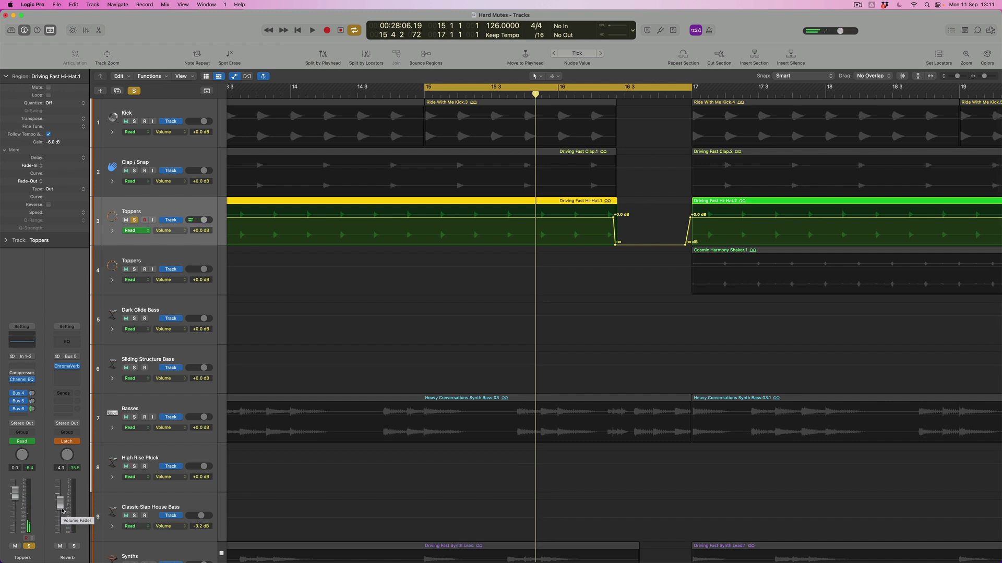
{"action": "left_click", "coordinate": [66, 441]}
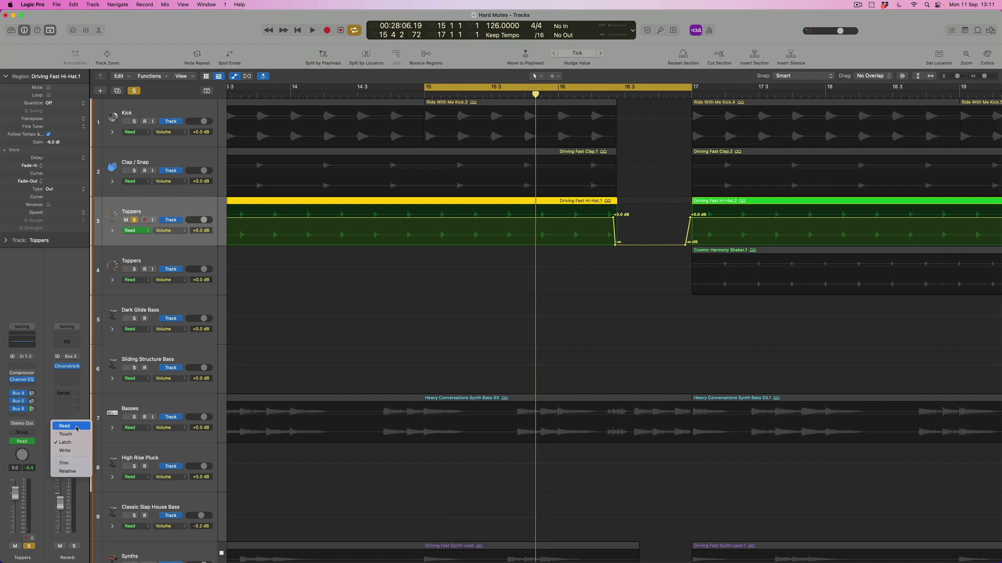
{"action": "left_click", "coordinate": [76, 429]}
Display the Volume parameter on the Reverb track and remove its recorded volume points in bar 15
{"action": "scroll", "coordinate": [332, 383], "scroll_direction": "down", "scroll_amount": 10}
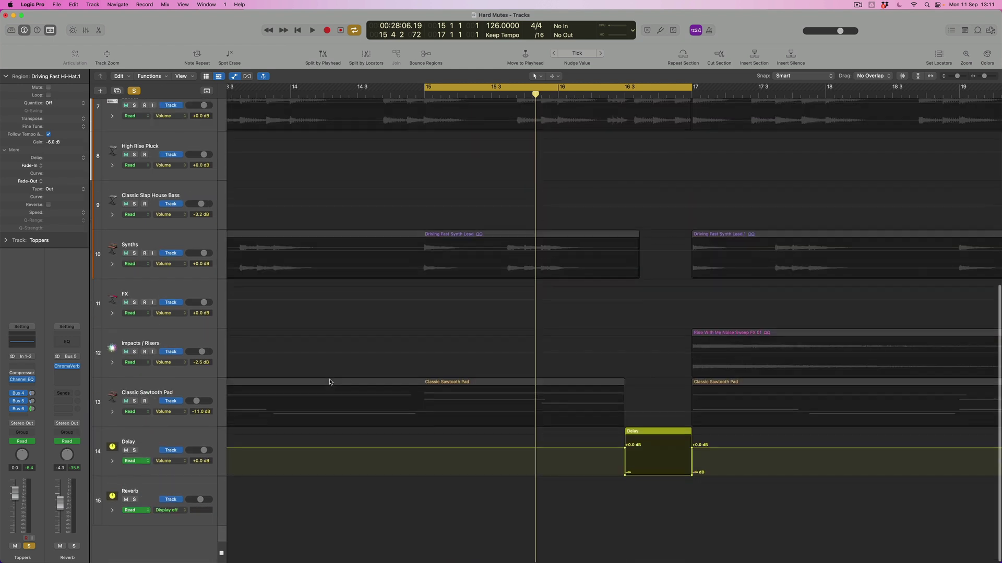
{"action": "left_click", "coordinate": [131, 489]}
{"action": "left_click", "coordinate": [168, 508]}
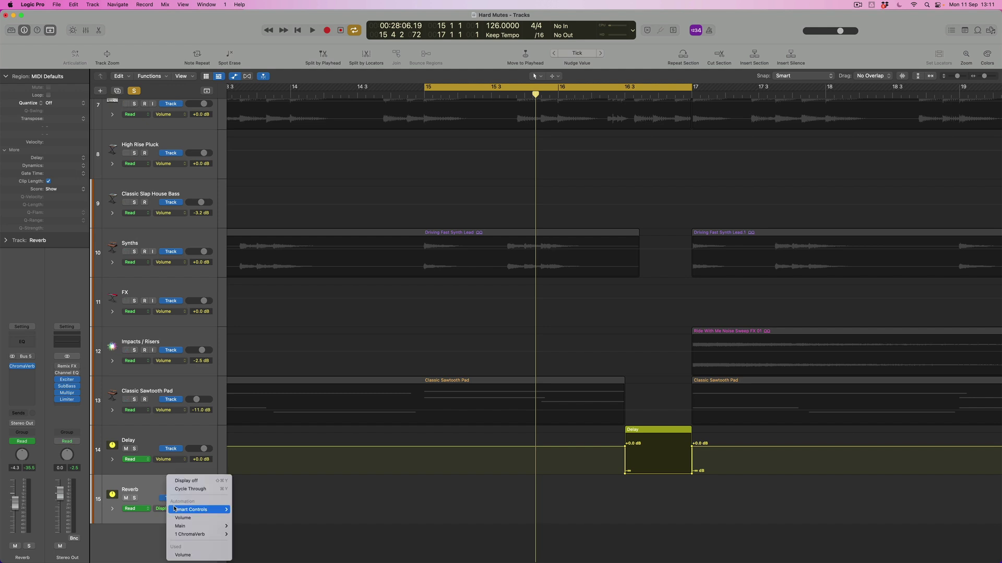
{"action": "left_click", "coordinate": [188, 555]}
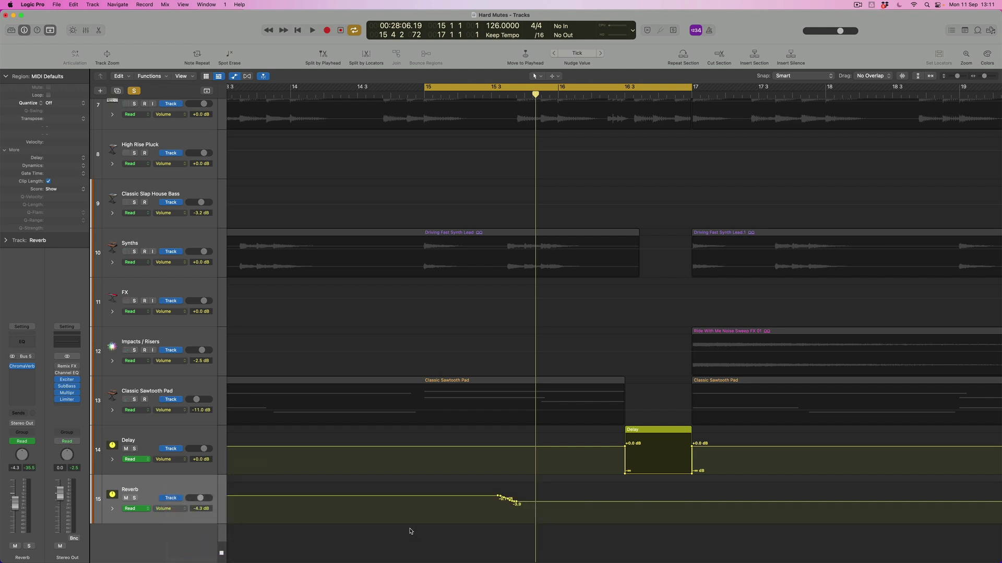
{"action": "left_click_drag", "start_coordinate": [516, 502], "coordinate": [543, 497]}
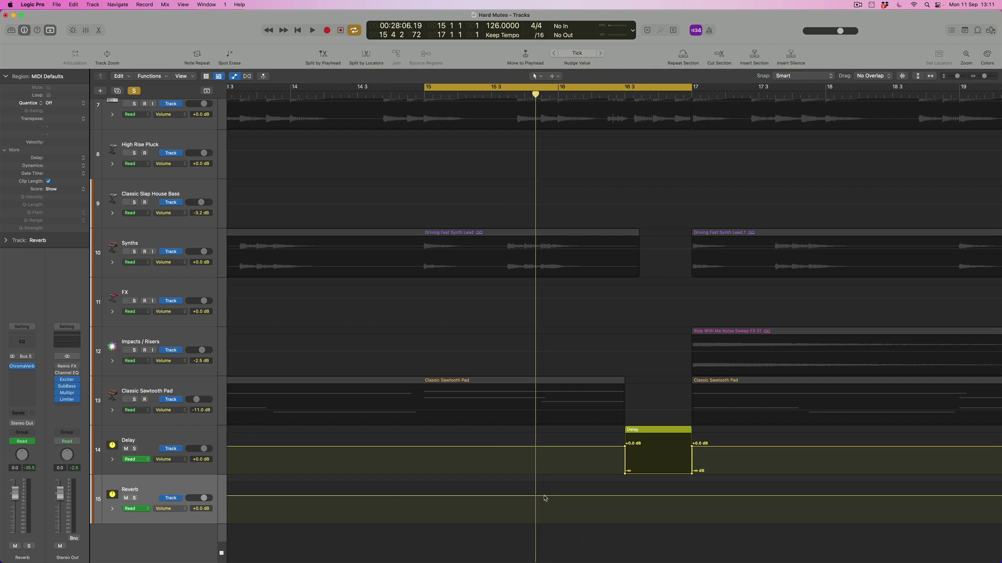
Copy the Delay region with its volume automation to the same position on the Reverb track and name the copy after its track
{"action": "left_click_drag", "start_coordinate": [663, 431], "coordinate": [662, 492]}
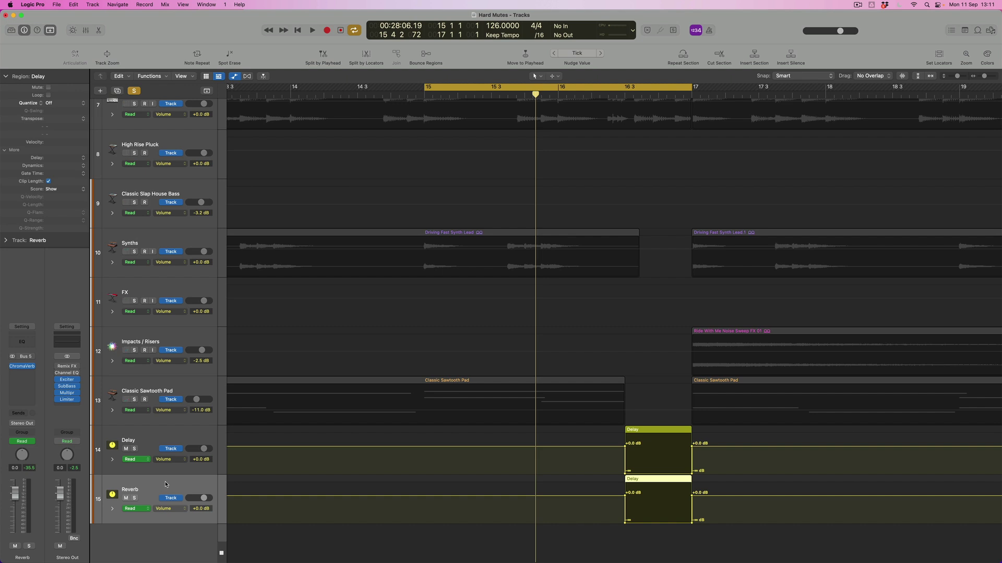
{"action": "key", "text": "shift"}
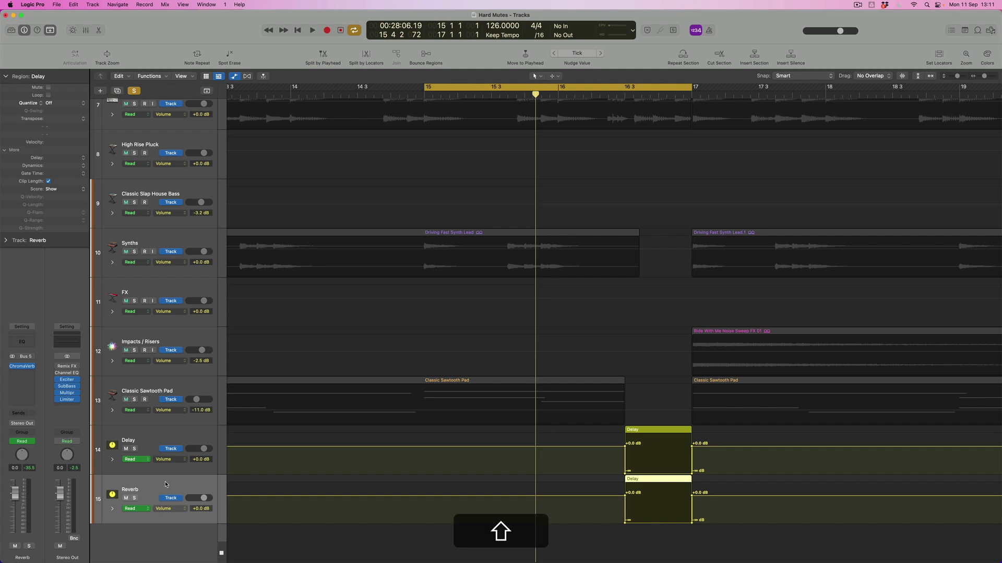
{"action": "key", "text": "alt"}
{"action": "key", "text": "alt+shift+n"}
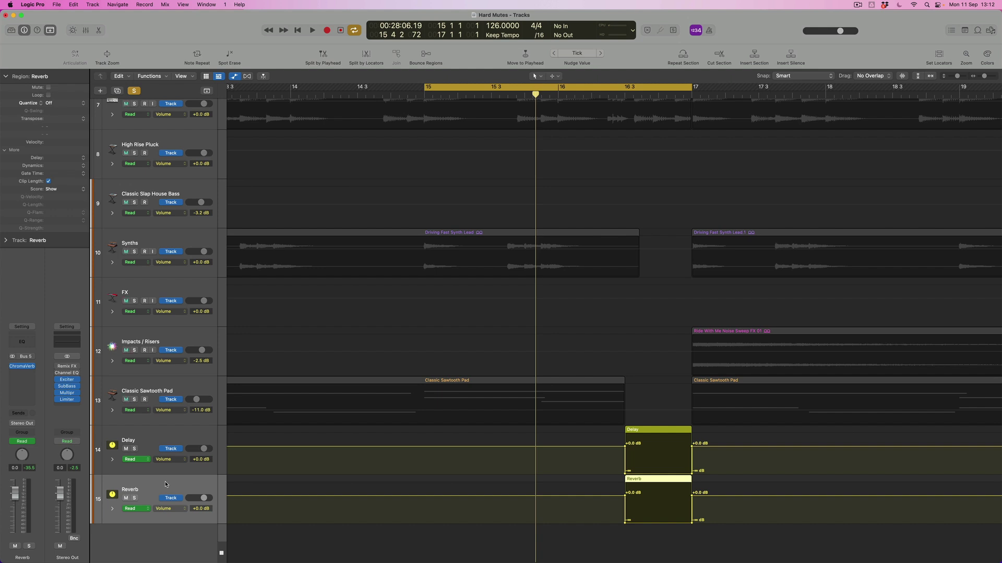
Select the hi-hat Toppers track and bring up the St DLY return channel used by its Bus 6 send
{"action": "scroll", "coordinate": [375, 268], "scroll_direction": "up", "scroll_amount": 10}
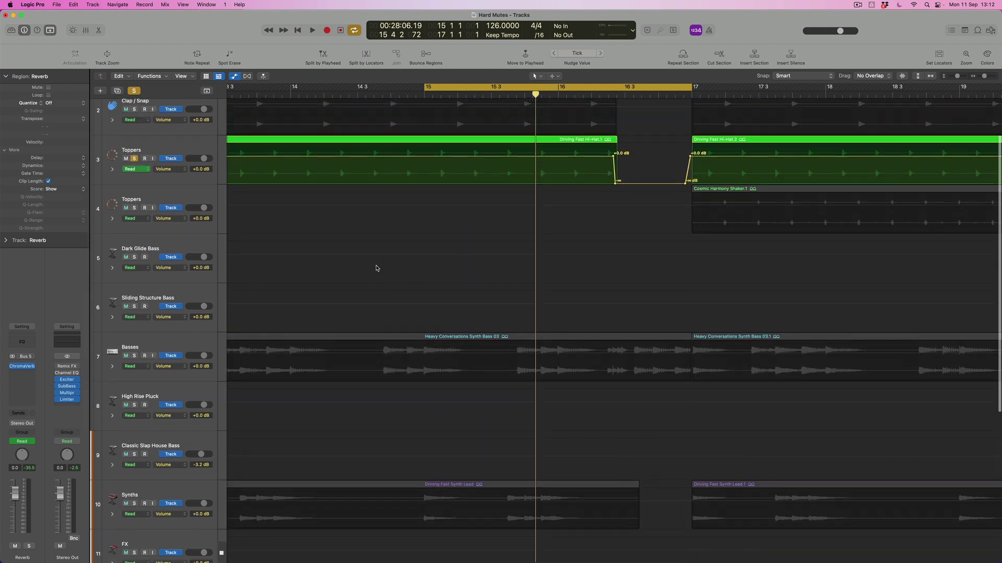
{"action": "left_click", "coordinate": [180, 206]}
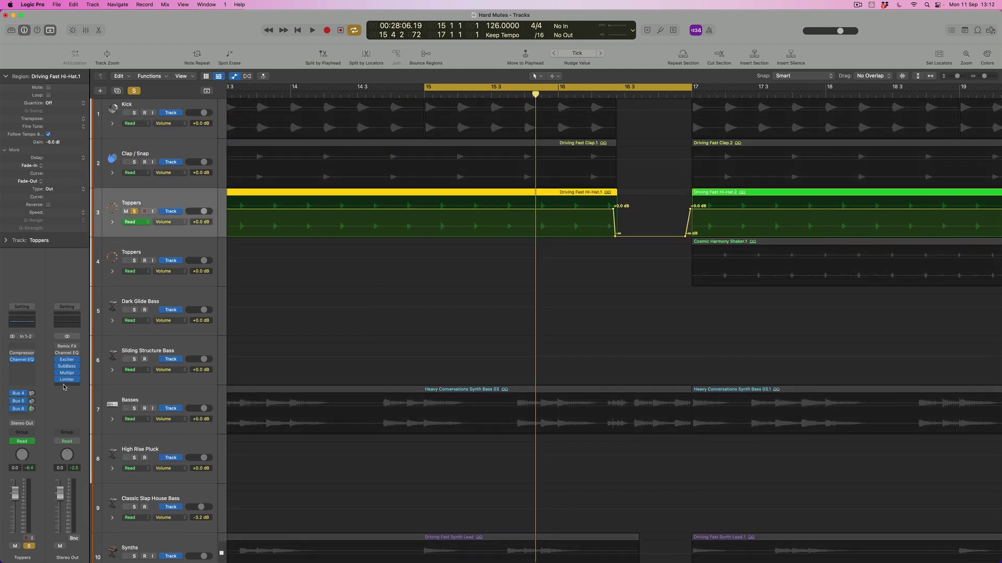
{"action": "left_click", "coordinate": [22, 412]}
{"action": "left_click", "coordinate": [46, 355]}
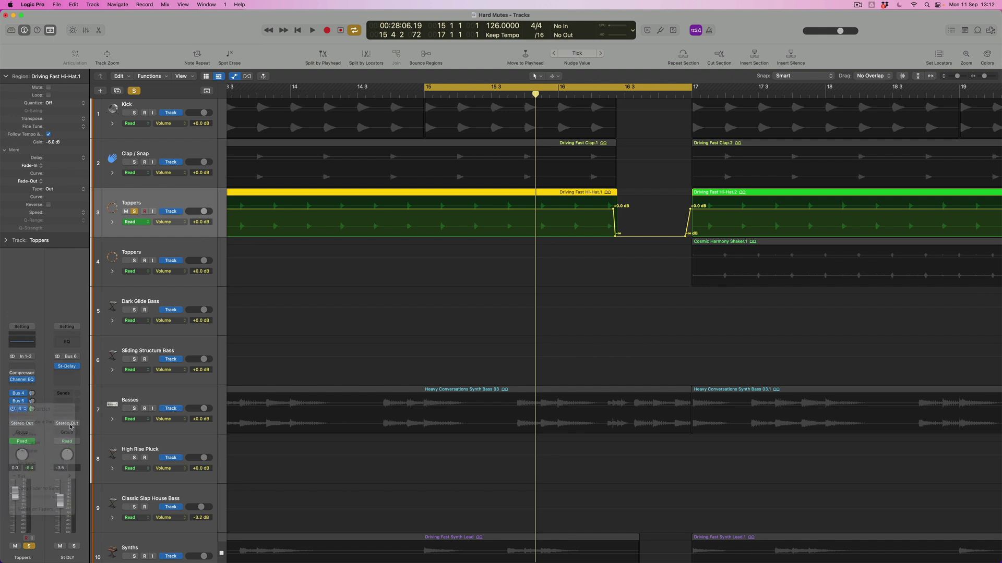
Record a short Latch volume move on the St DLY channel down to about -4.7 dB during playback, and return its automation to Read
{"action": "left_click", "coordinate": [77, 443]}
{"action": "left_click", "coordinate": [65, 459]}
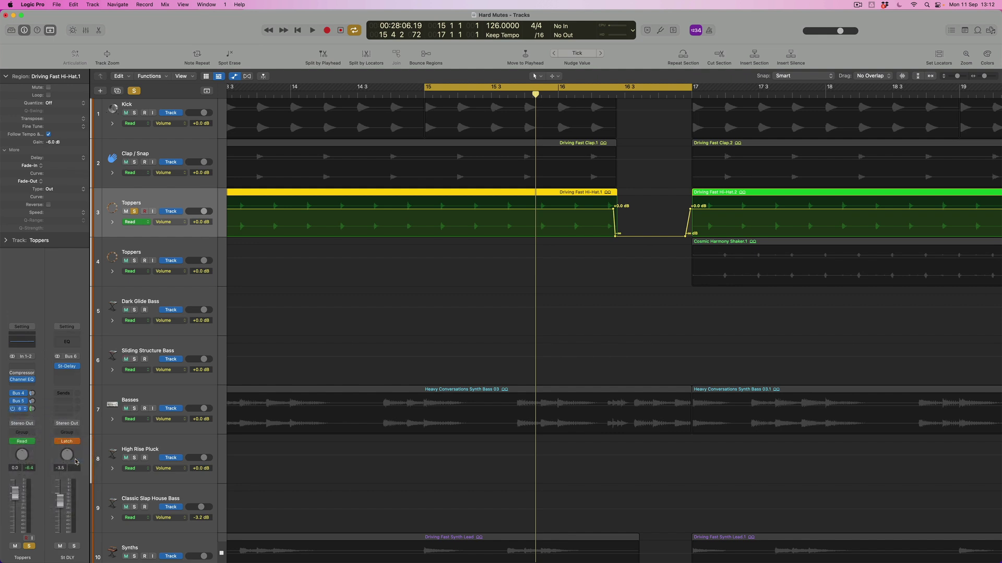
{"action": "key", "text": "space"}
{"action": "left_click_drag", "start_coordinate": [61, 502], "coordinate": [63, 507]}
{"action": "key", "text": "space"}
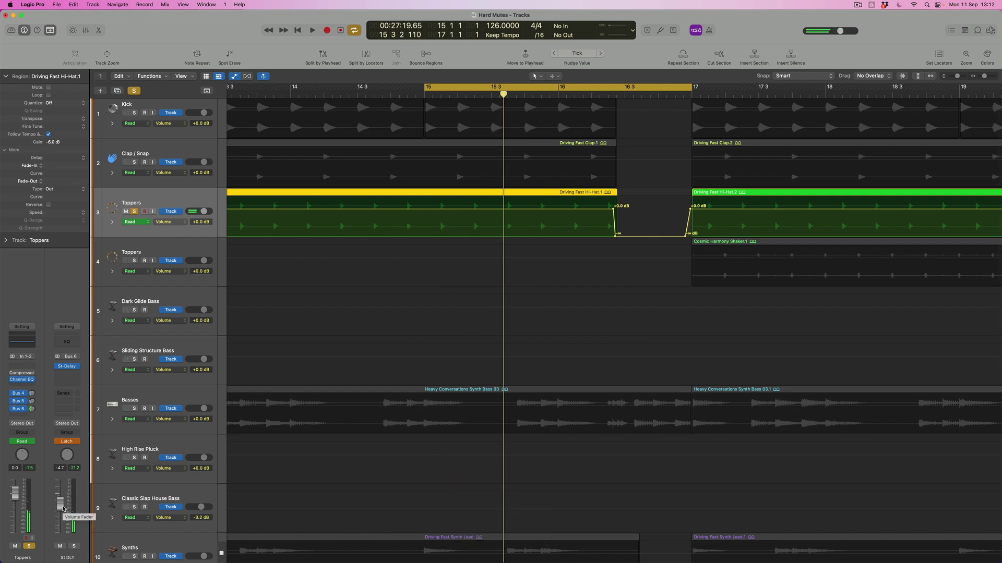
{"action": "left_click", "coordinate": [76, 443]}
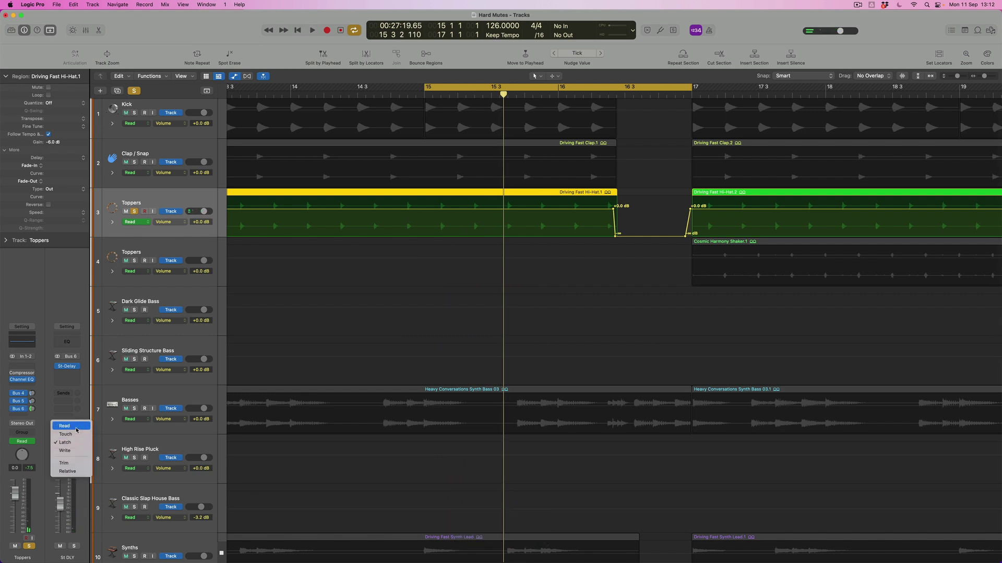
{"action": "left_click", "coordinate": [77, 426]}
Display the Volume parameter on the St DLY track and clear its recorded fader move, leaving the line level at -3.5 dB
{"action": "scroll", "coordinate": [501, 436], "scroll_direction": "down", "scroll_amount": 10}
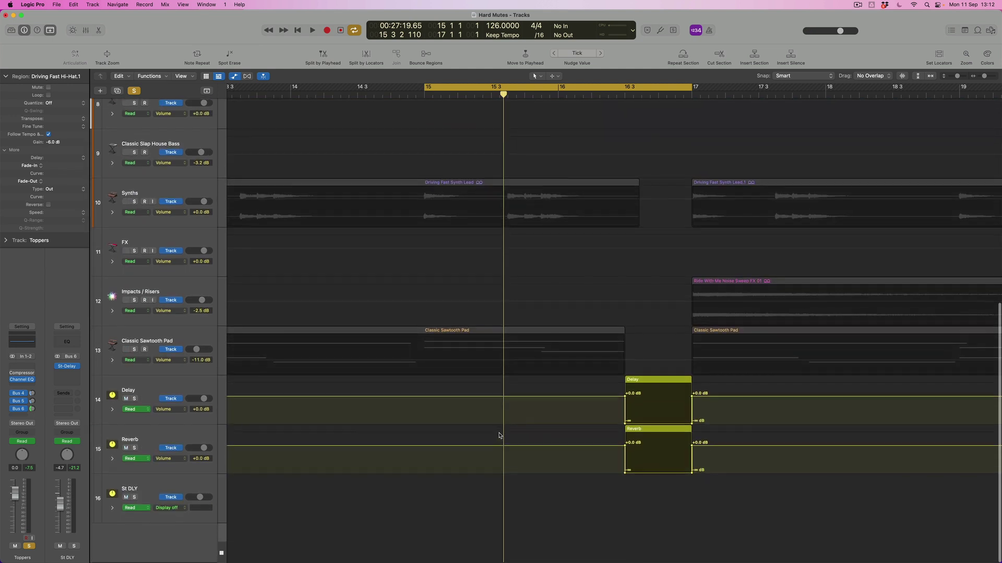
{"action": "left_click", "coordinate": [173, 509]}
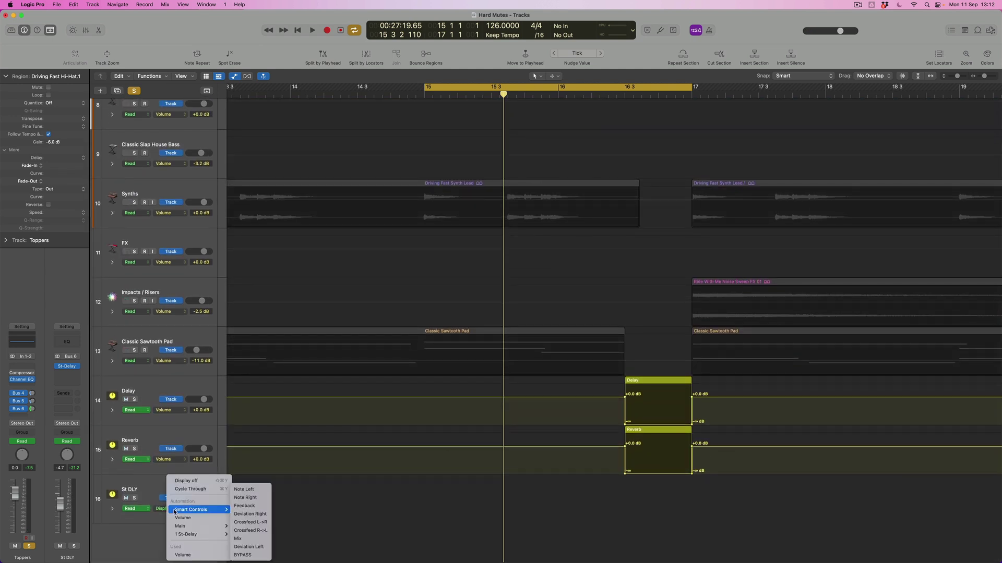
{"action": "left_click", "coordinate": [182, 518]}
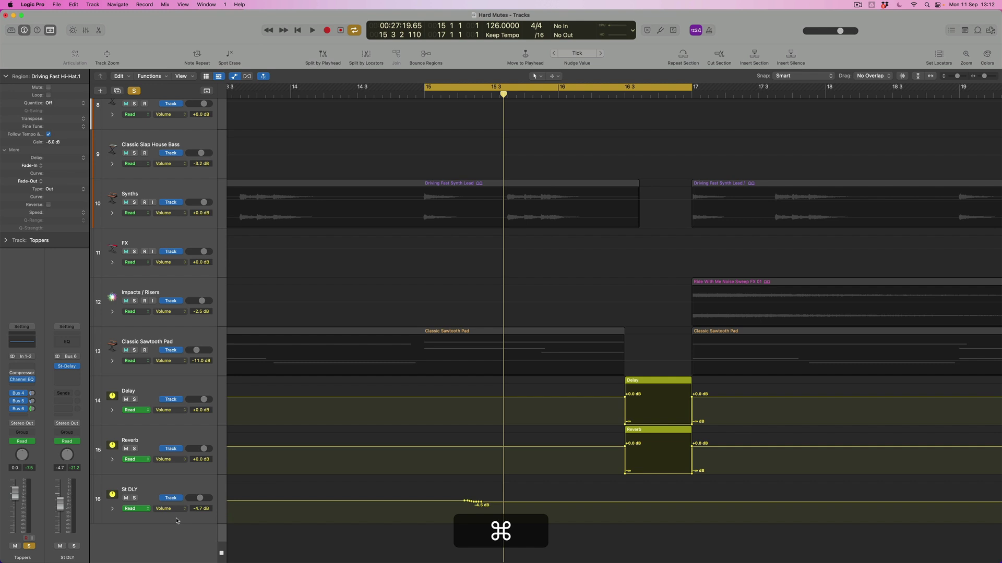
{"action": "key", "text": "cmd+Down"}
{"action": "scroll", "coordinate": [393, 470], "scroll_direction": "down", "scroll_amount": 3}
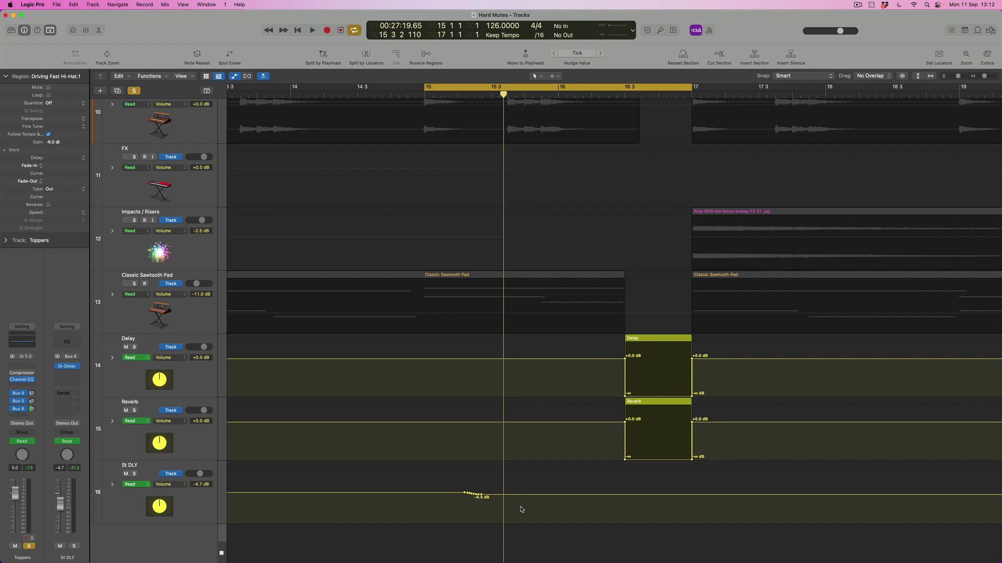
{"action": "left_click", "coordinate": [452, 494]}
{"action": "left_click_drag", "start_coordinate": [452, 494], "coordinate": [489, 495]}
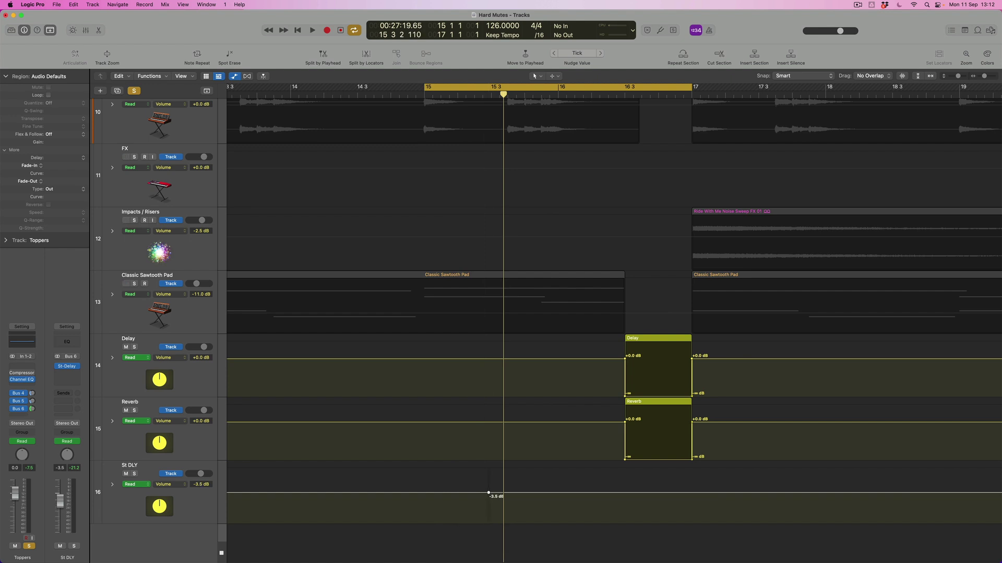
Copy the Reverb region with its automation to the St DLY track and level the volume at bar 17 to -3.5 dB
{"action": "left_click_drag", "start_coordinate": [662, 409], "coordinate": [663, 489]}
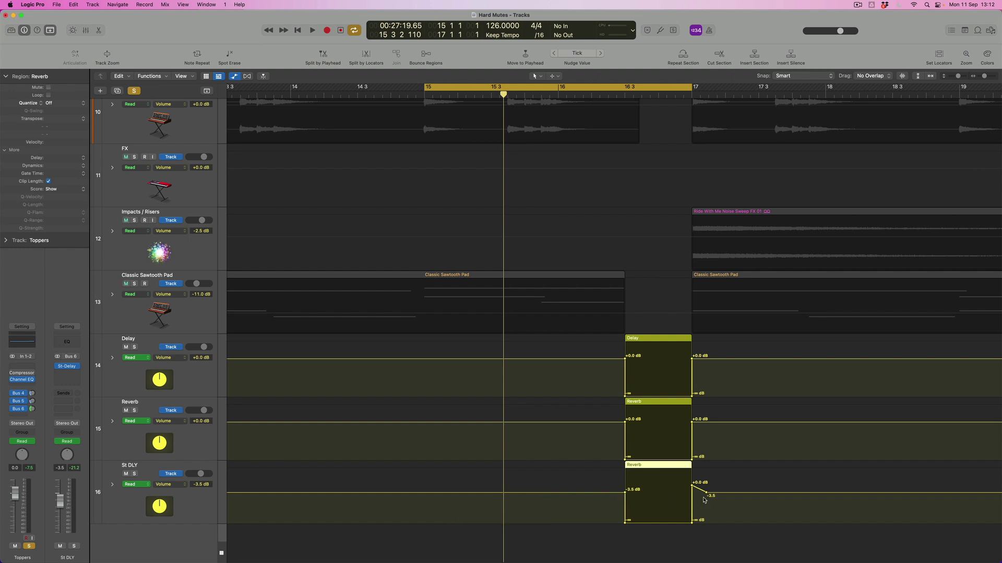
{"action": "left_click", "coordinate": [692, 486]}
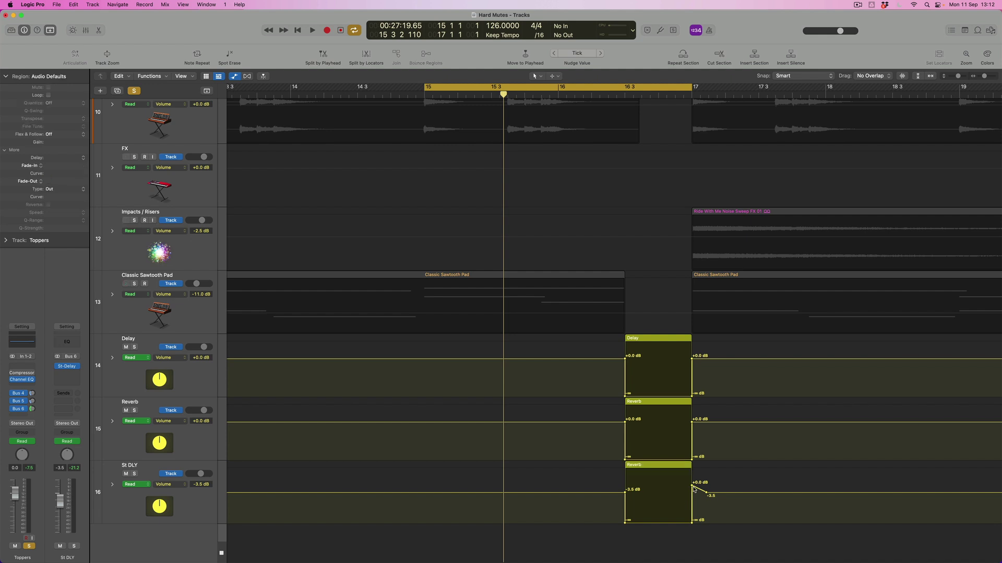
{"action": "left_click_drag", "start_coordinate": [691, 487], "coordinate": [691, 492]}
{"action": "key", "text": "cmd+Down"}
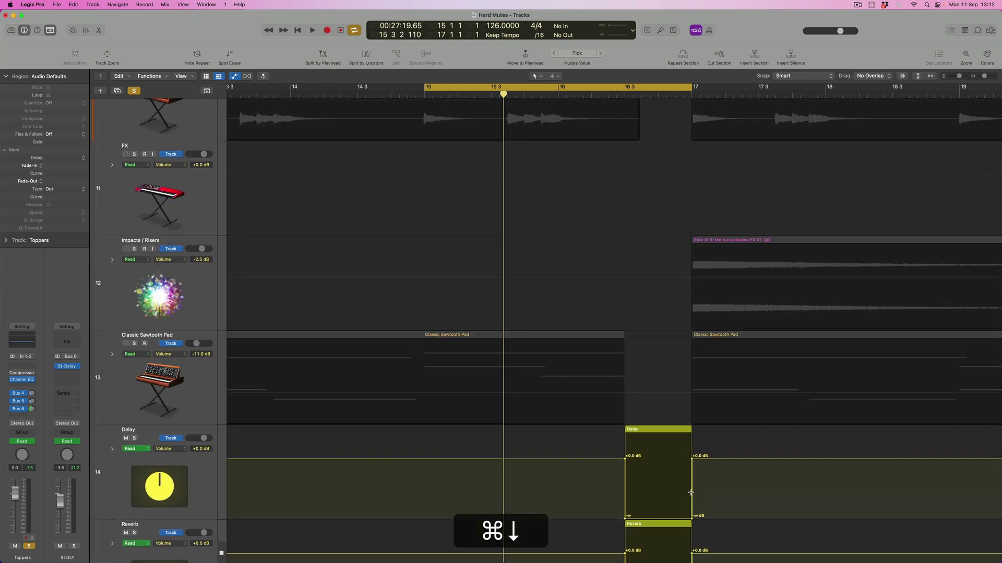
{"action": "scroll", "coordinate": [752, 463], "scroll_direction": "down", "scroll_amount": 5}
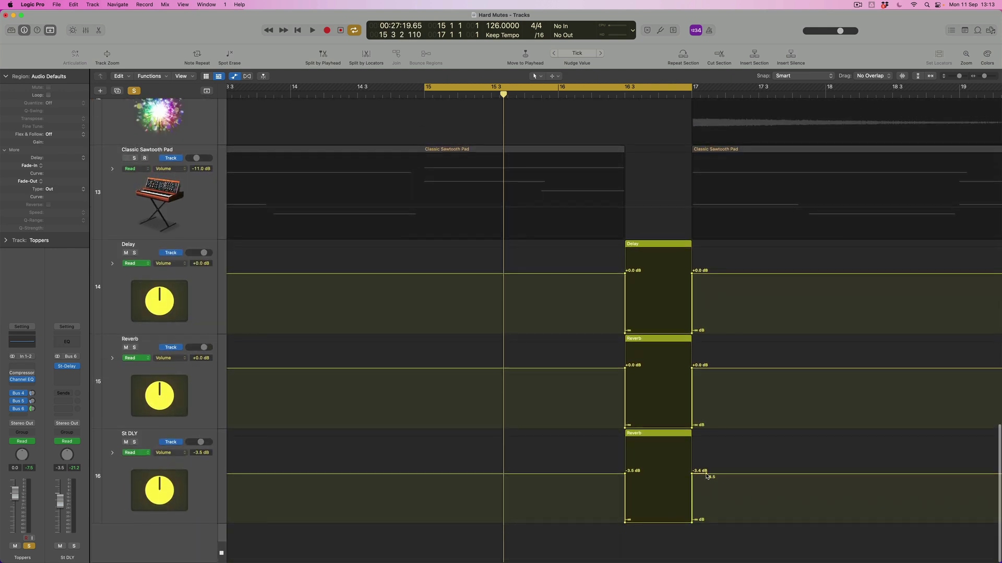
{"action": "mouse_move", "coordinate": [691, 476]}
{"action": "left_mouse_down"}
{"action": "mouse_move", "coordinate": [714, 476]}
{"action": "mouse_move", "coordinate": [693, 474]}
{"action": "left_mouse_up"}
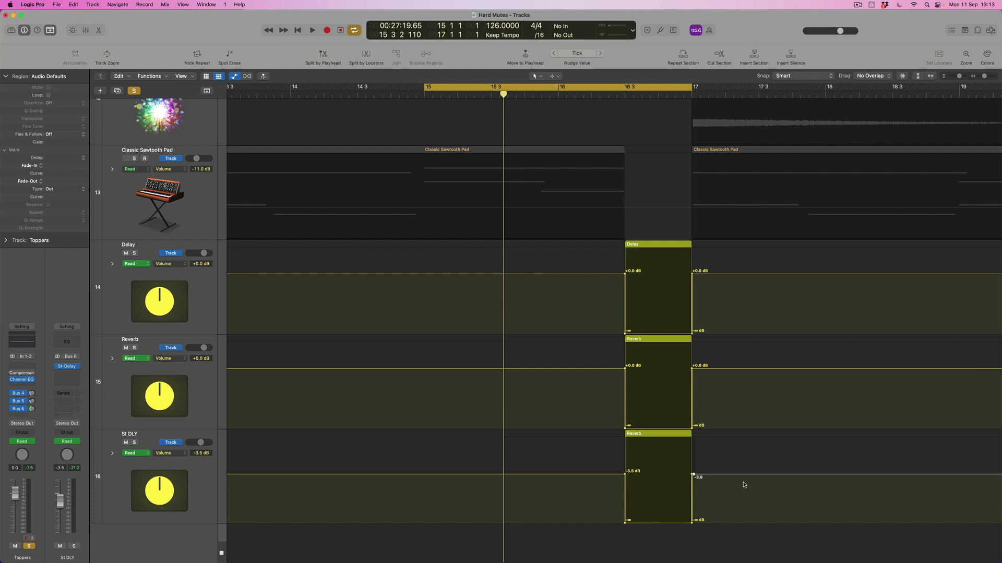
Name the region copied to the St DLY track after its track, and hide the track automation
{"action": "left_click", "coordinate": [669, 434]}
{"action": "key", "text": "shift"}
{"action": "key", "text": "alt+shift+n"}
{"action": "key", "text": "alt+shift+a"}
{"action": "key", "text": "super+Up"}
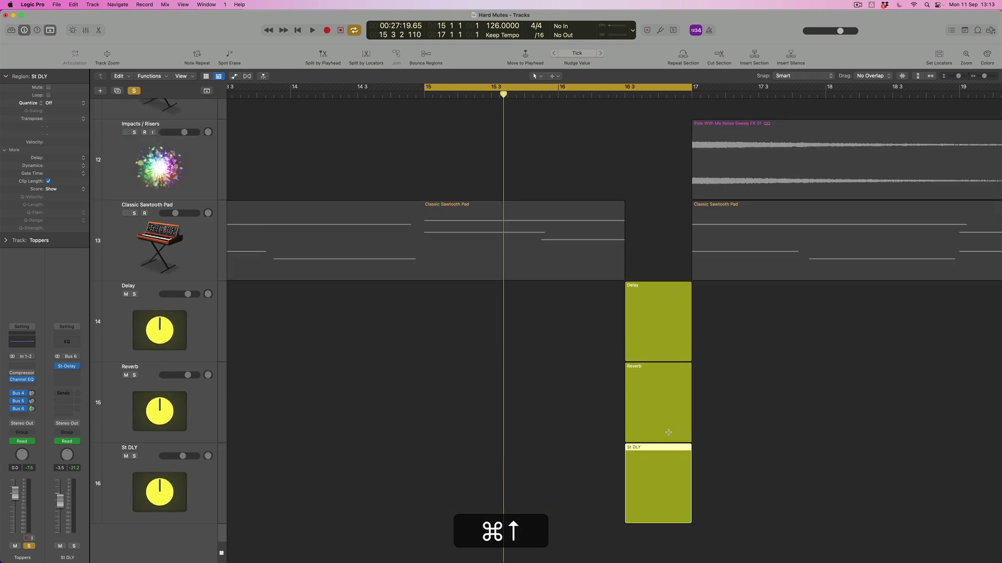
Play the cycle from bar 15 with Toppers soloed to check how the returns mute before bar 17
{"action": "key", "text": "super+Up"}
{"action": "key", "text": "super+Up"}
{"action": "key", "text": "super+Up"}
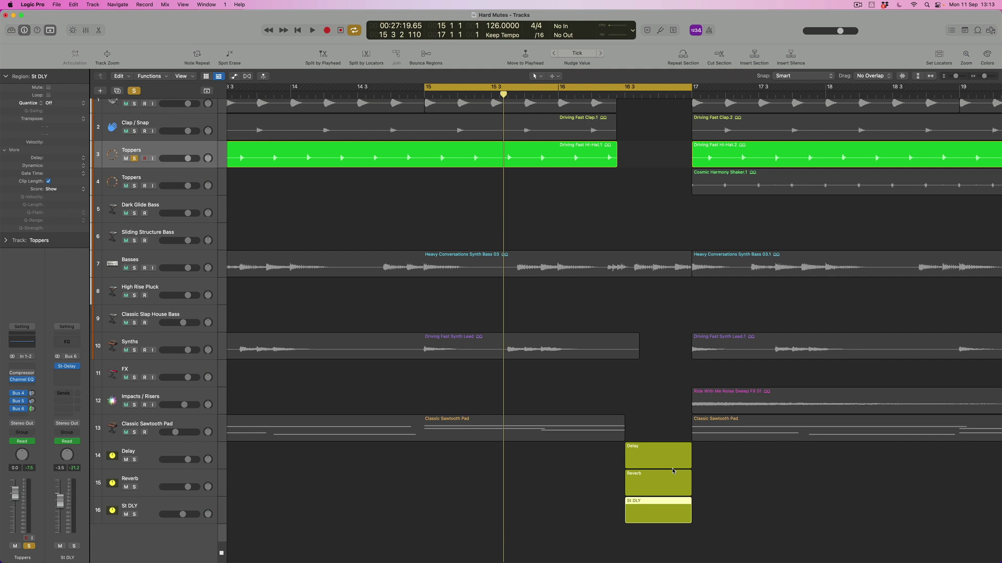
{"action": "key", "text": "0"}
{"action": "key", "text": "KP_Enter"}
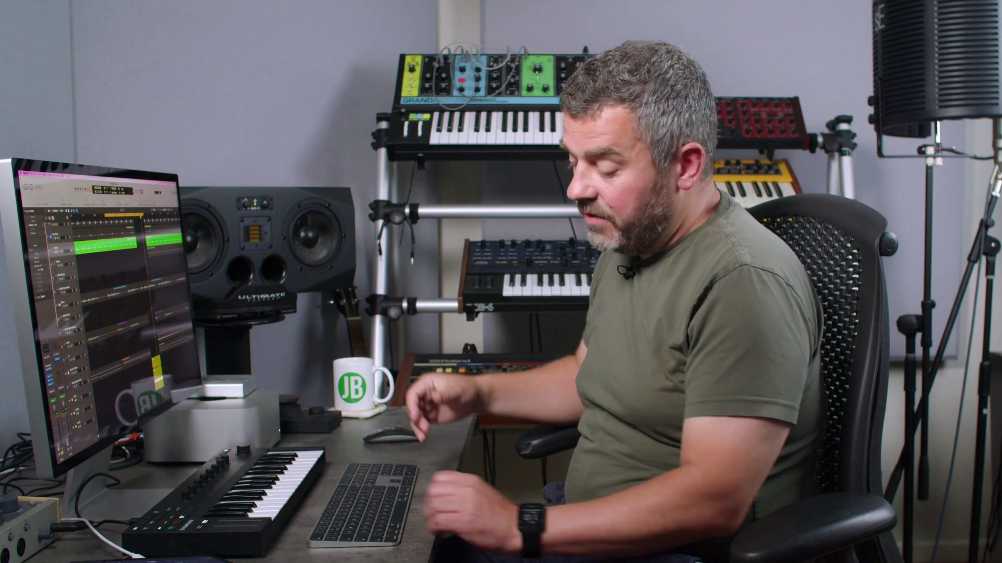
Move the starts of the volume drops on St DLY, Delay and Reverb slightly before 16.3 to form short fades, and hide the automation
{"action": "key", "text": "a"}
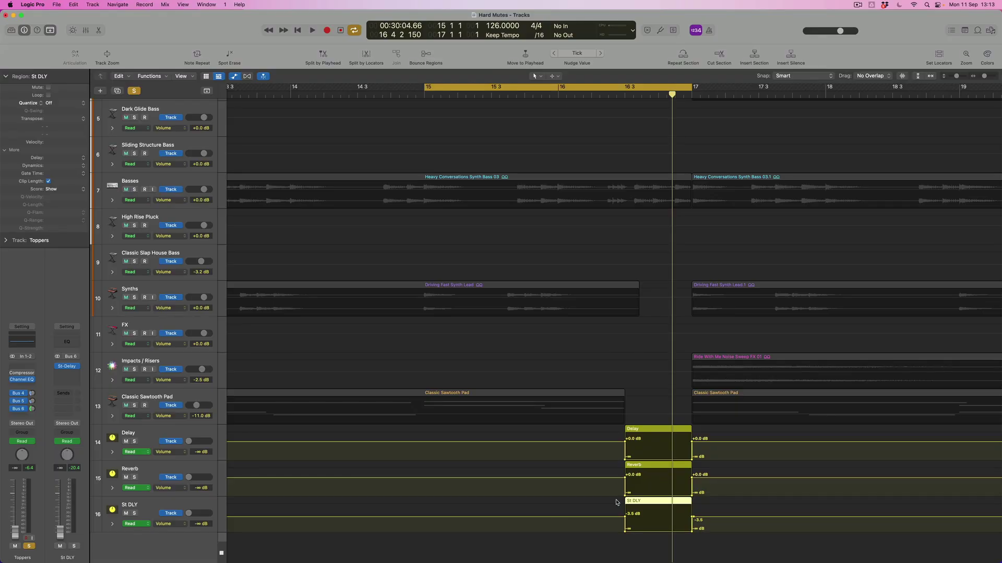
{"action": "left_click", "coordinate": [621, 502]}
{"action": "left_click_drag", "start_coordinate": [626, 517], "coordinate": [619, 514]}
{"action": "left_click_drag", "start_coordinate": [625, 442], "coordinate": [617, 442]}
{"action": "left_click_drag", "start_coordinate": [626, 479], "coordinate": [618, 479]}
{"action": "key", "text": "a"}
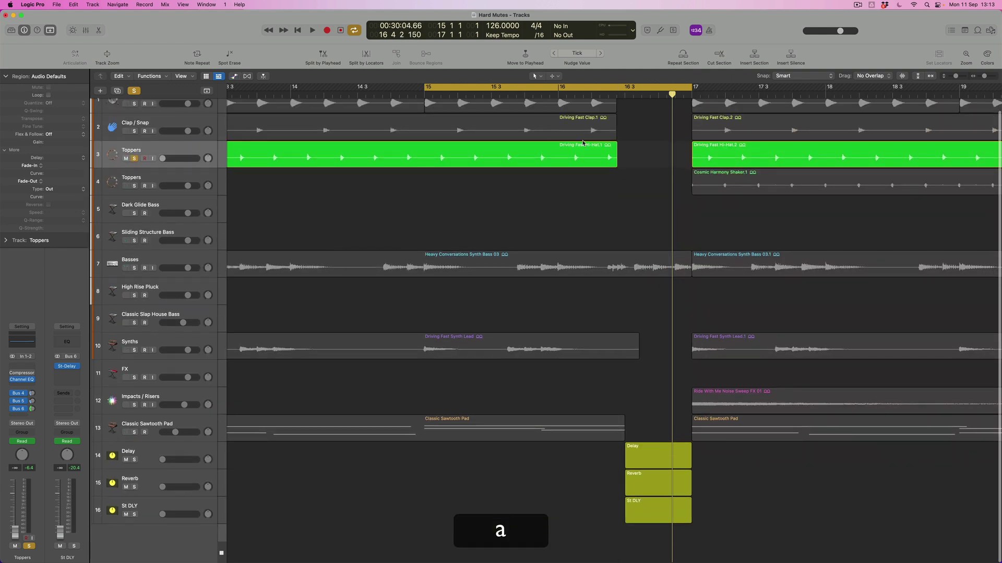
Play the soloed Toppers track from bar 15 to check the return fades, and unsolo it
{"action": "double_click", "coordinate": [519, 95]}
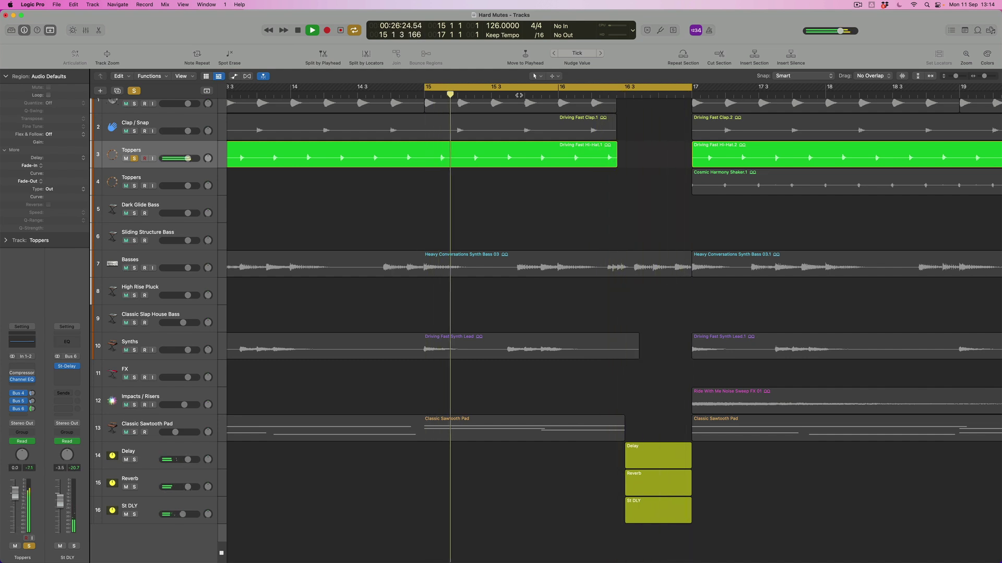
{"action": "key", "text": "space"}
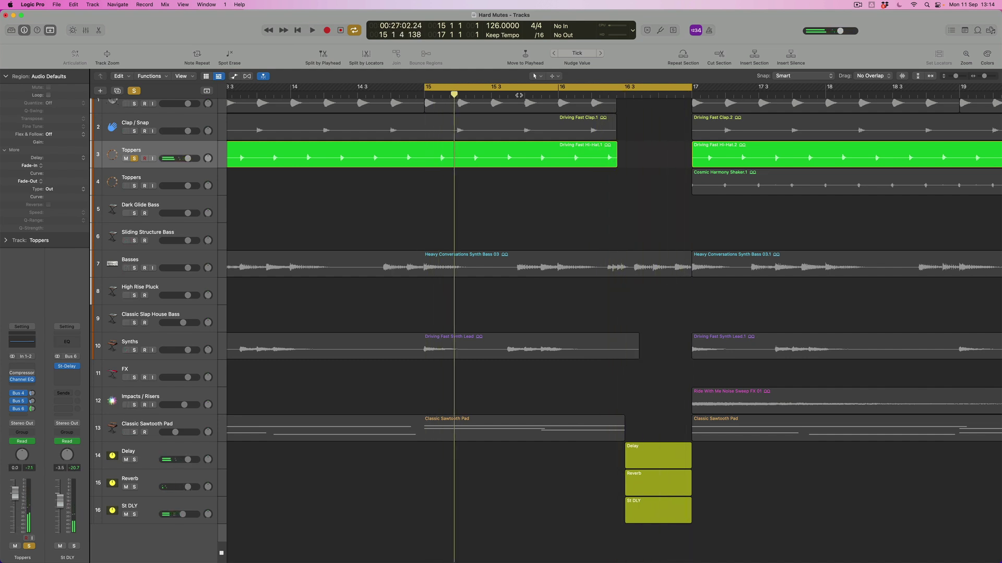
{"action": "left_click", "coordinate": [135, 159]}
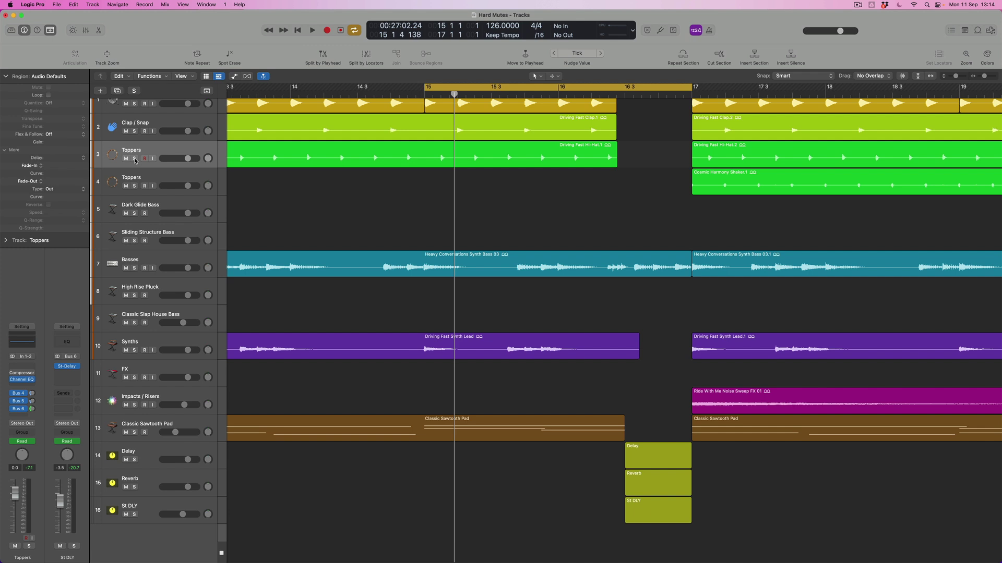
Trim the end of the Driving Fast Synth Lead region before bar 17 back to 16.3
{"action": "left_click", "coordinate": [485, 345]}
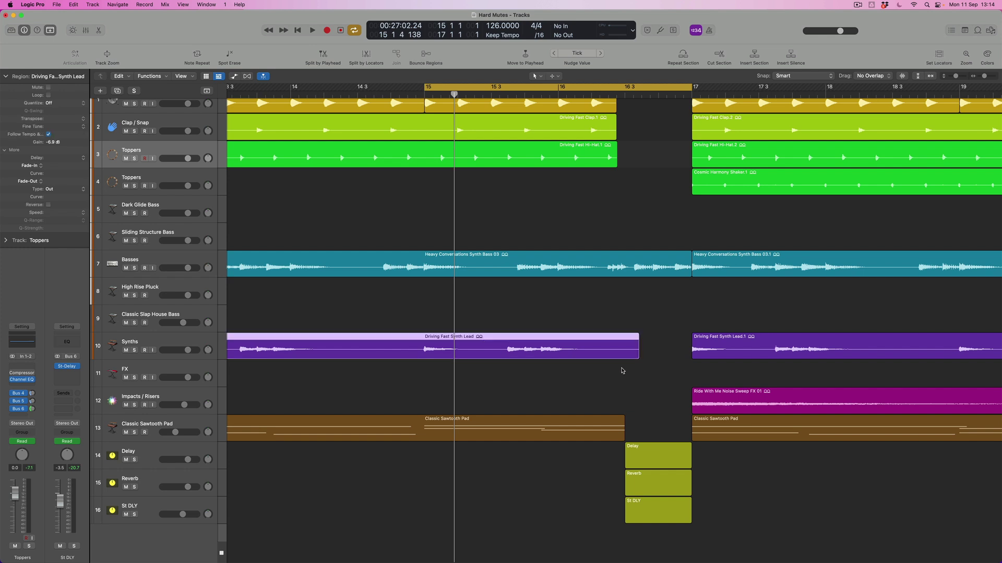
{"action": "left_click", "coordinate": [640, 364]}
{"action": "left_click", "coordinate": [637, 357]}
{"action": "mouse_move", "coordinate": [633, 357]}
{"action": "left_mouse_down"}
{"action": "mouse_move", "coordinate": [610, 358]}
{"action": "mouse_move", "coordinate": [624, 359]}
{"action": "left_mouse_up"}
Solo the Classic Sawtooth Pad track, play the cycle from bar 15 to check its tail in the gap, and unsolo it
{"action": "left_click", "coordinate": [425, 427]}
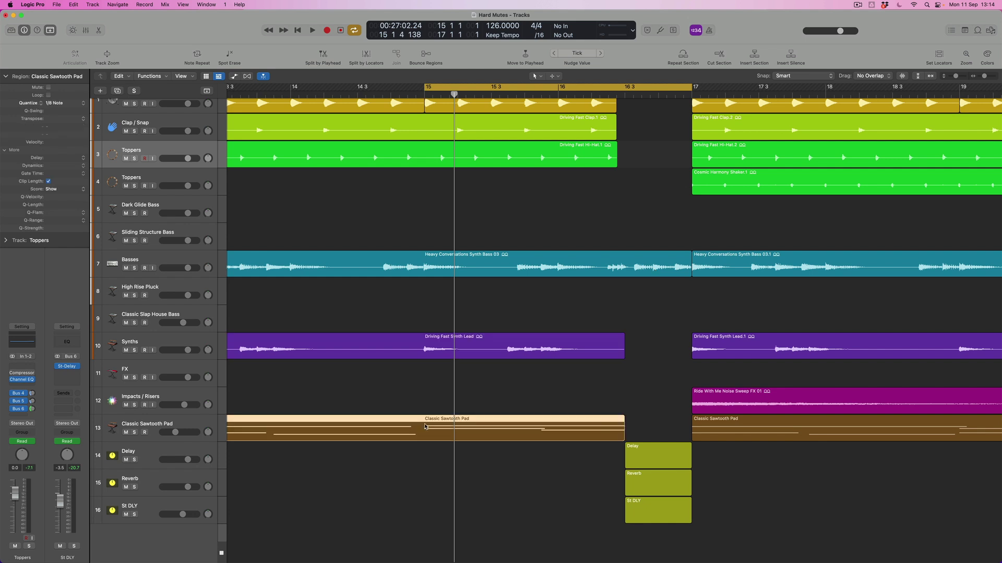
{"action": "left_click", "coordinate": [145, 433]}
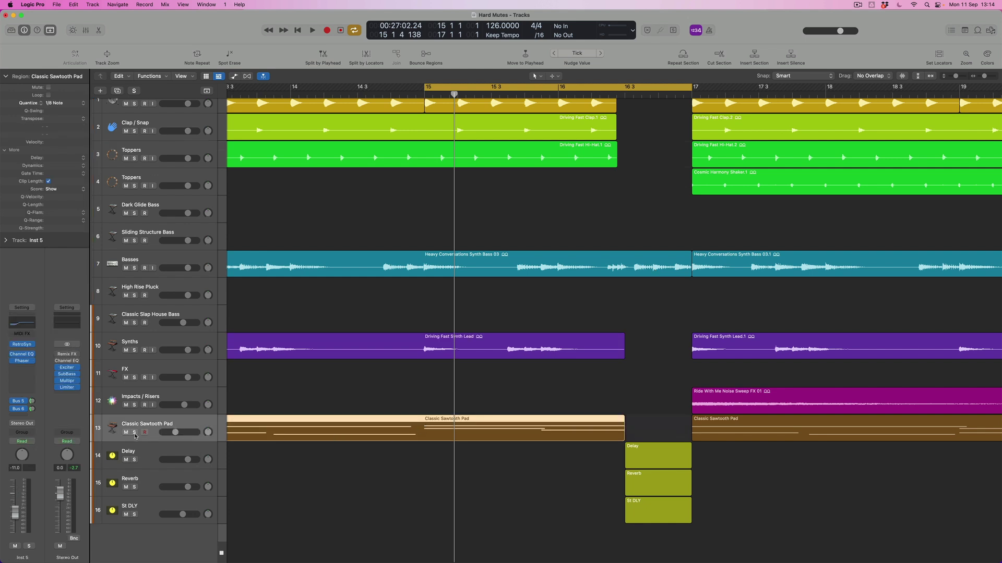
{"action": "left_click", "coordinate": [134, 433]}
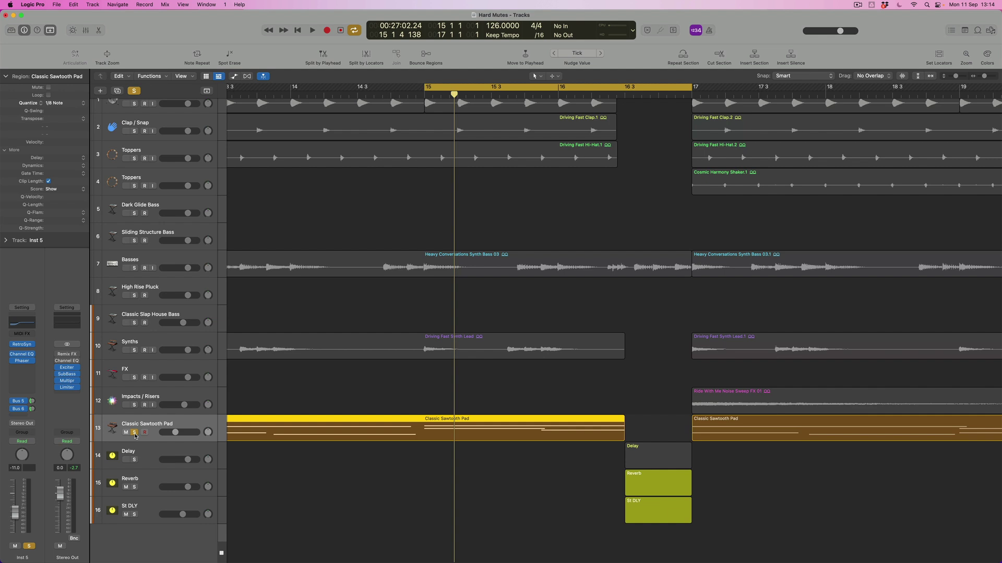
{"action": "key", "text": "0"}
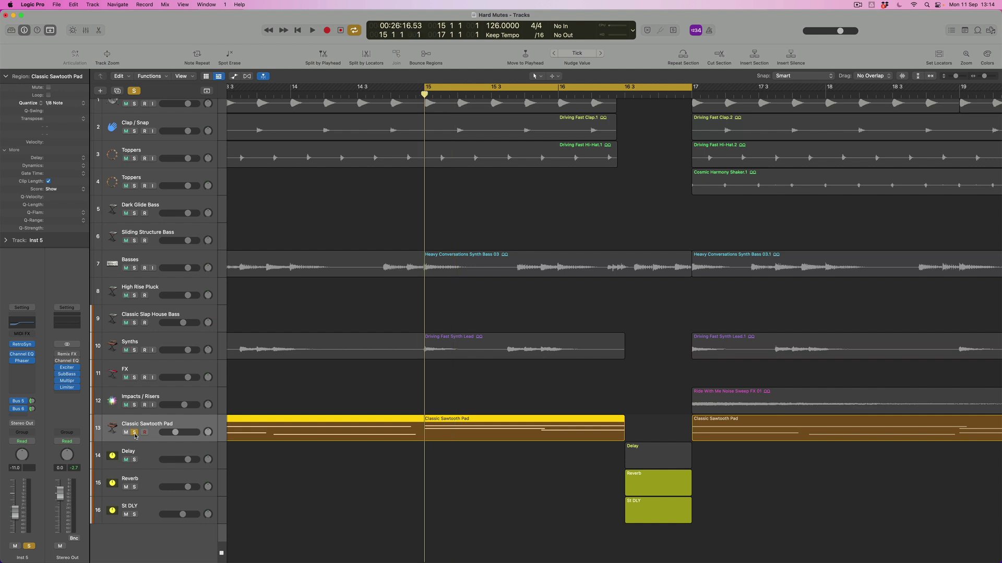
{"action": "key", "text": "space"}
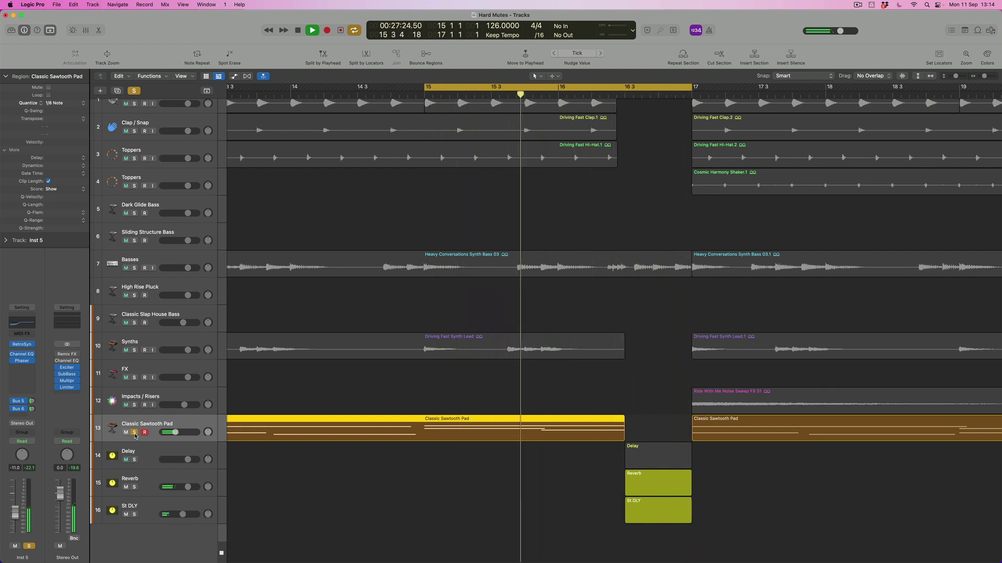
{"action": "key", "text": "0"}
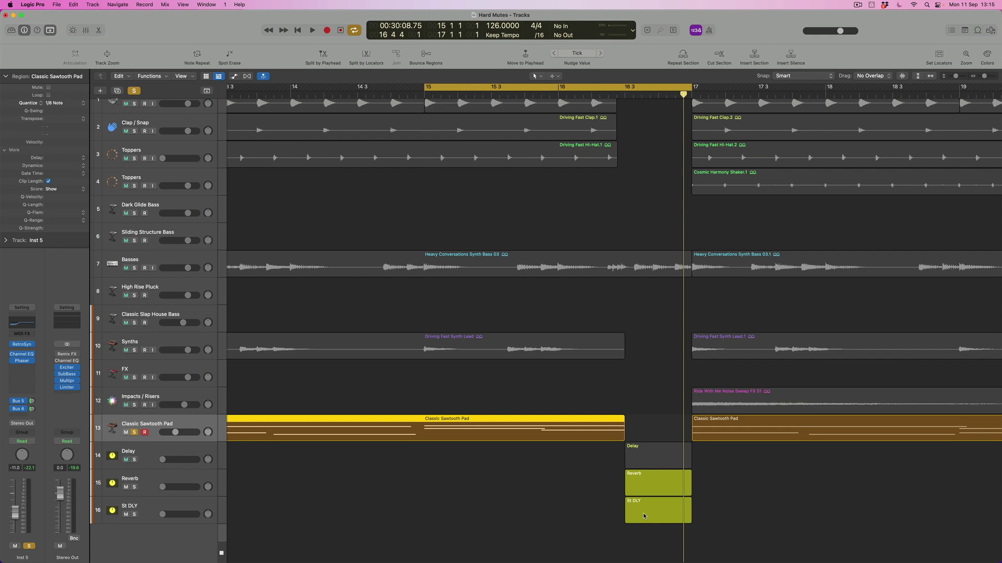
{"action": "left_click", "coordinate": [134, 433], "text": "alt"}
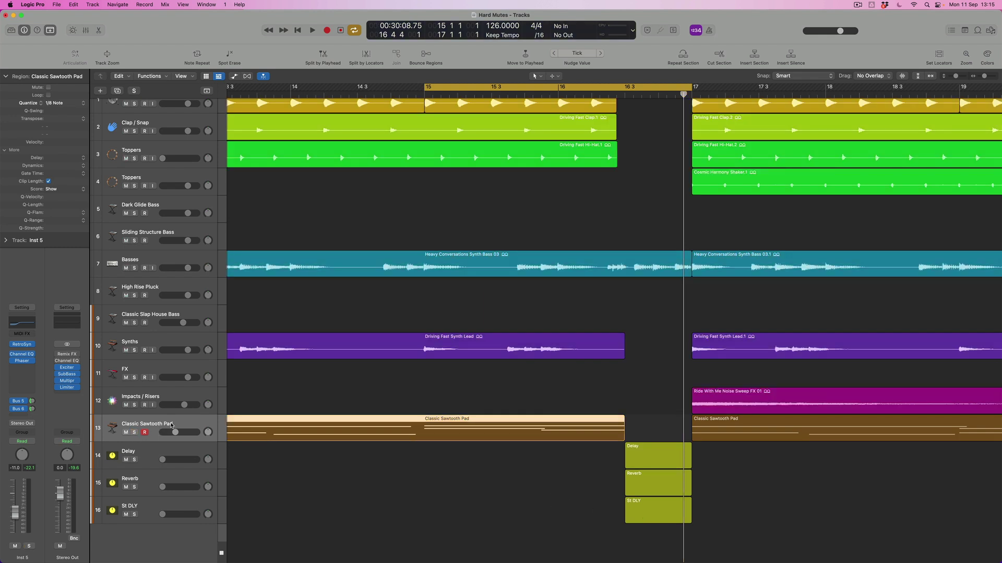
Show the automation, copy the Delay region with its automation to the Classic Sawtooth Pad track at 16 3 1 1, and name it after that track
{"action": "key", "text": "a"}
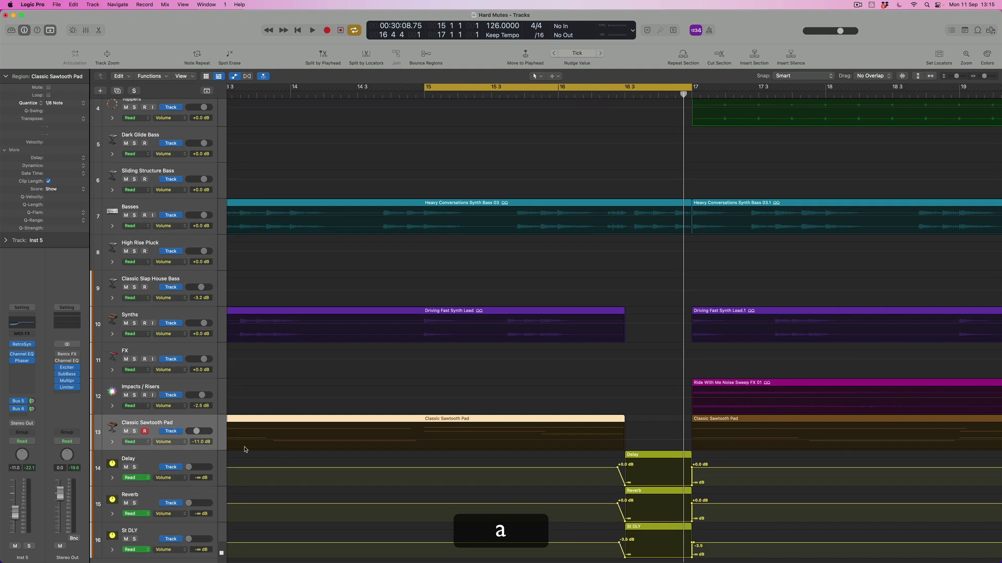
{"action": "left_click_drag", "start_coordinate": [660, 455], "coordinate": [655, 442]}
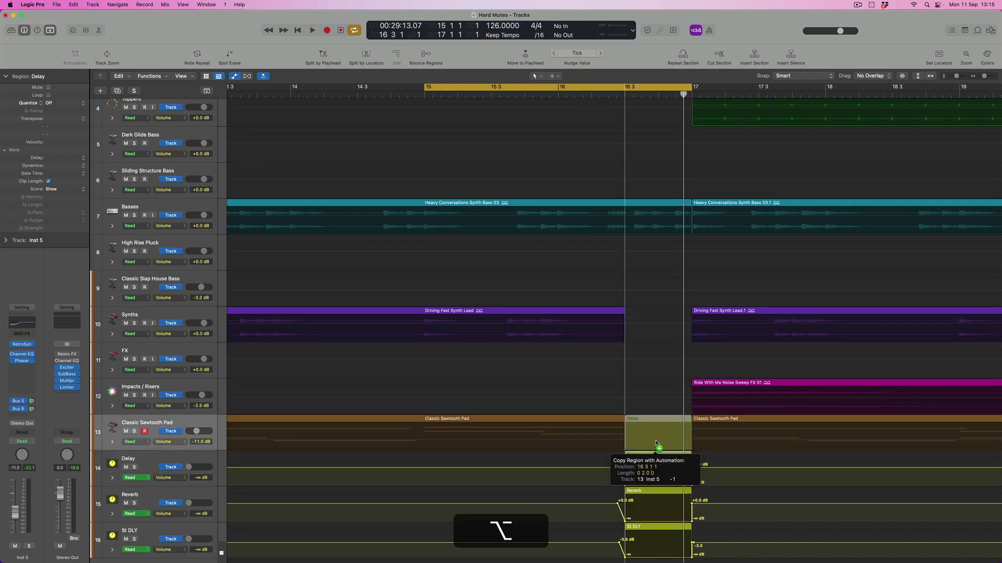
{"action": "left_click_drag", "start_coordinate": [656, 442], "coordinate": [656, 443]}
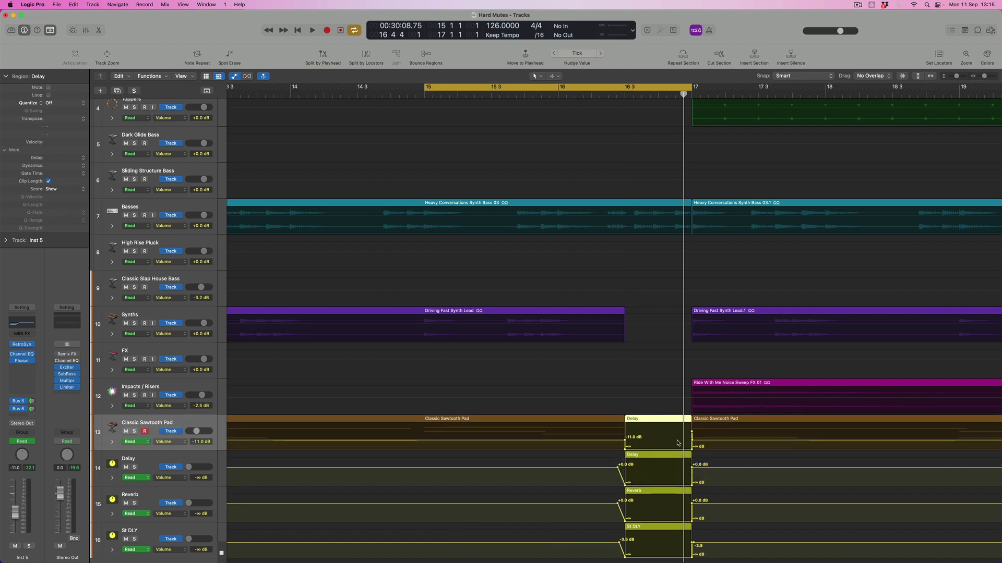
{"action": "left_click", "coordinate": [617, 424]}
{"action": "left_click", "coordinate": [648, 421]}
{"action": "key", "text": "alt+shift+n"}
{"action": "left_click", "coordinate": [609, 454]}
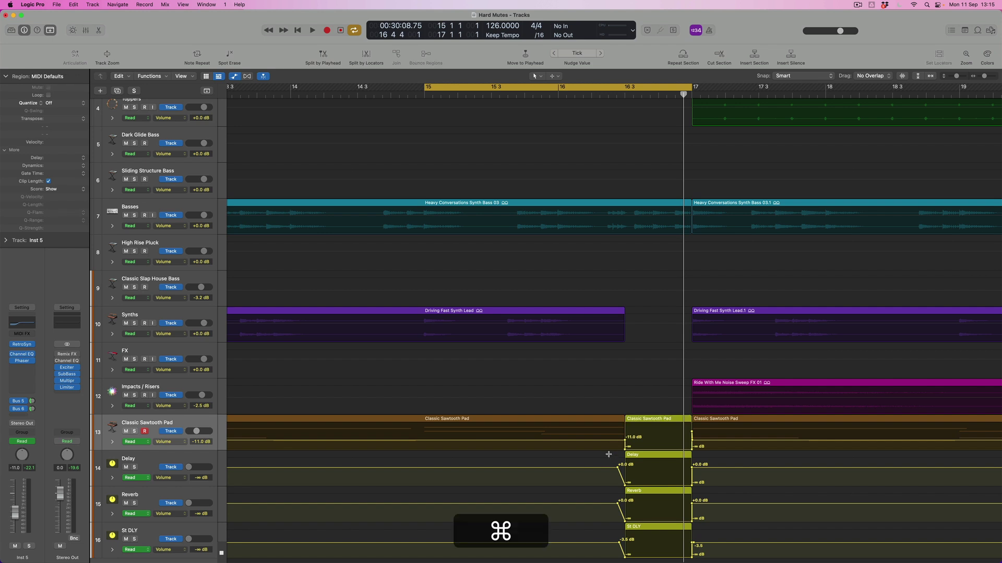
Examine the Classic Sawtooth Pad volume automation between 16.3 and bar 17, and hide the track automation
{"action": "key", "text": "super+Down"}
{"action": "key", "text": "super+Right"}
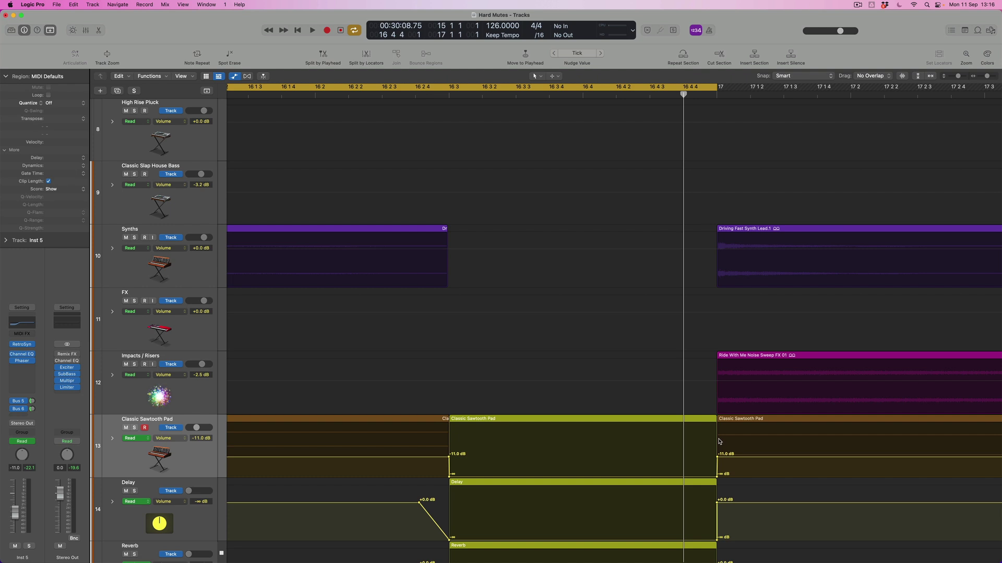
{"action": "key", "text": "super+Left"}
{"action": "key", "text": "super+Up"}
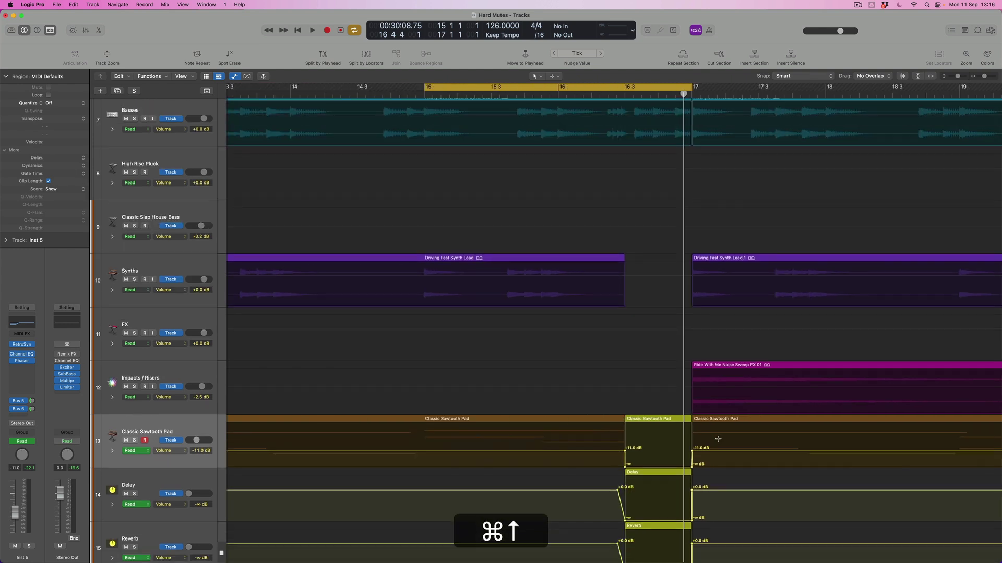
{"action": "key", "text": "super+a"}
{"action": "key", "text": "super+Up"}
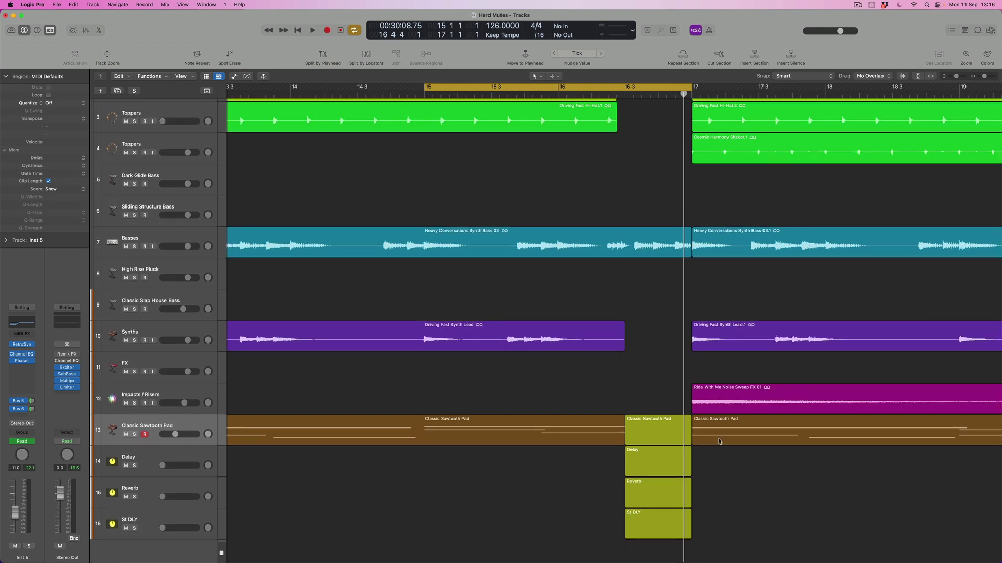
Solo the Classic Sawtooth Pad, play the cycle to check its automated mute, and clear the solo
{"action": "left_click", "coordinate": [135, 435]}
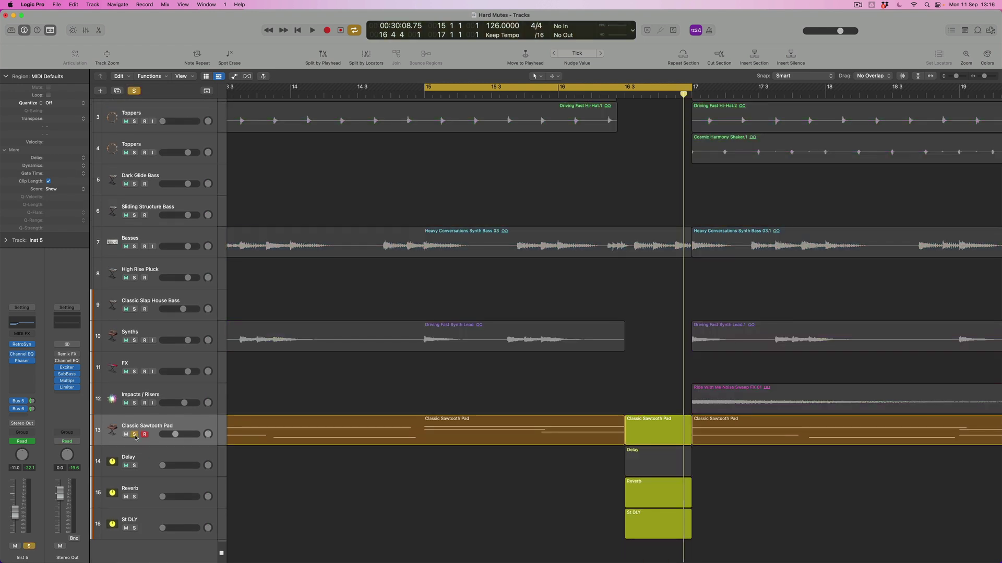
{"action": "key", "text": "space"}
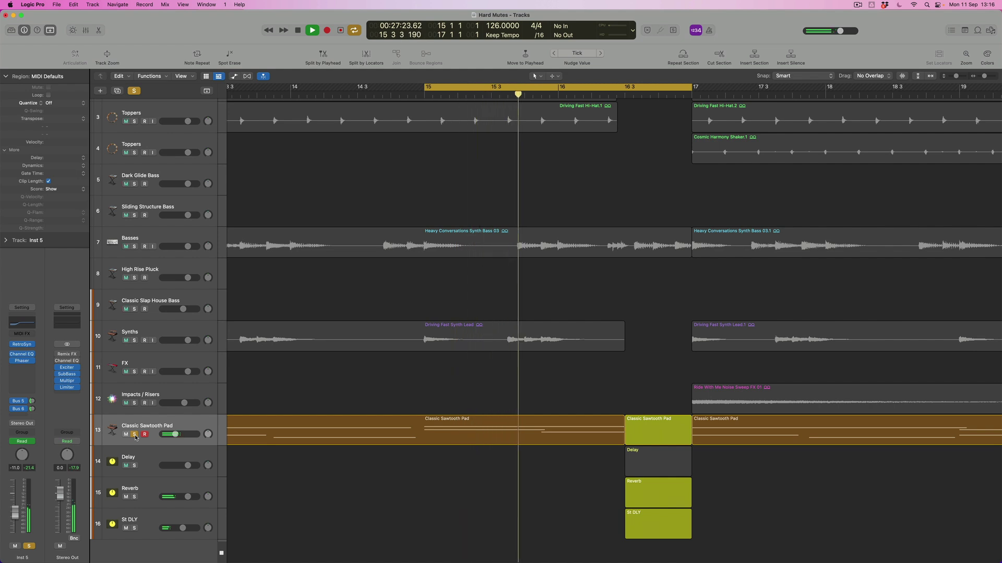
{"action": "key", "text": "0"}
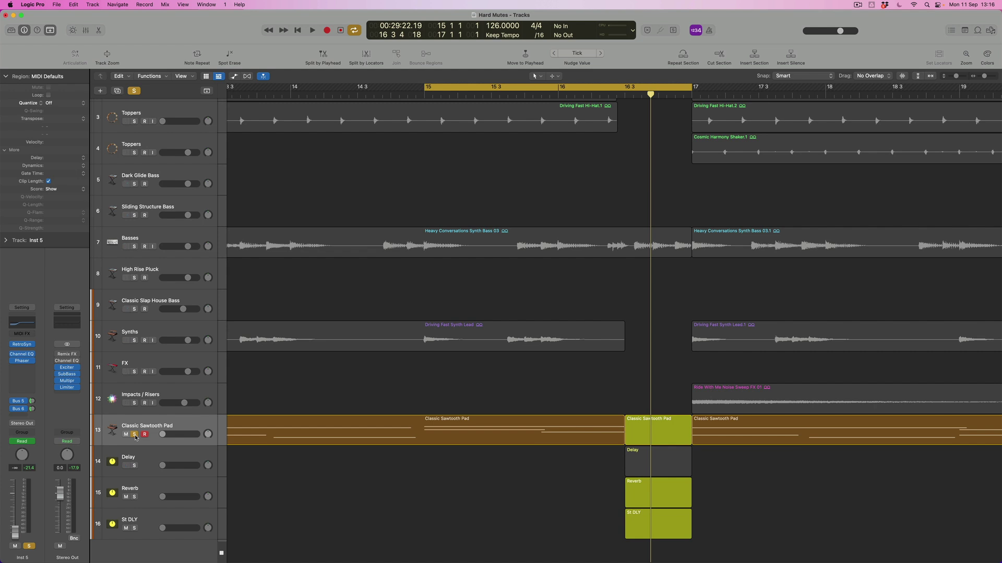
{"action": "left_click", "coordinate": [135, 434], "text": "alt"}
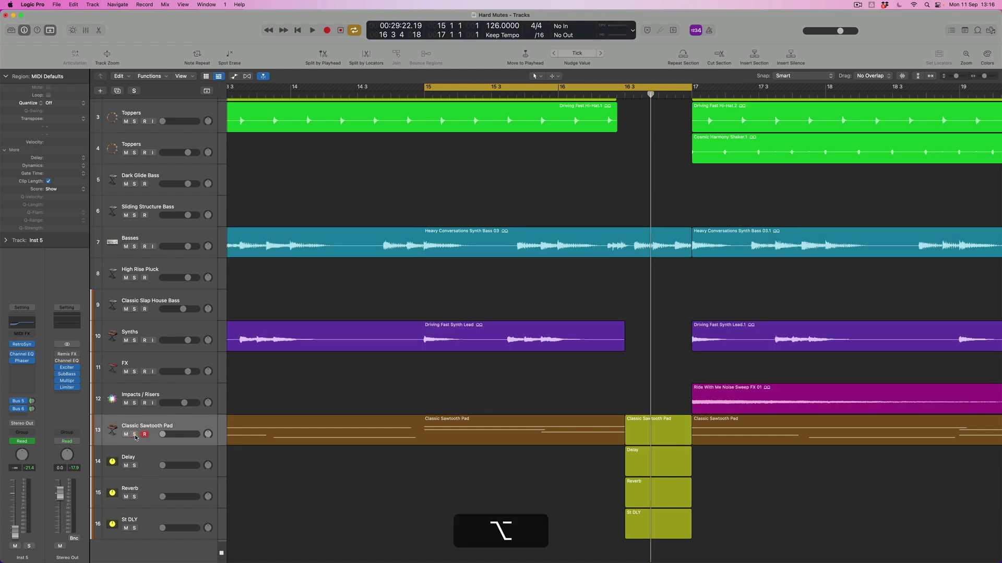
Set the cycle range from bar 13 to bar 17 and play the full mix through the hard mute
{"action": "key", "text": "super+Left"}
{"action": "key", "text": "super+Up"}
{"action": "key", "text": "super+Up"}
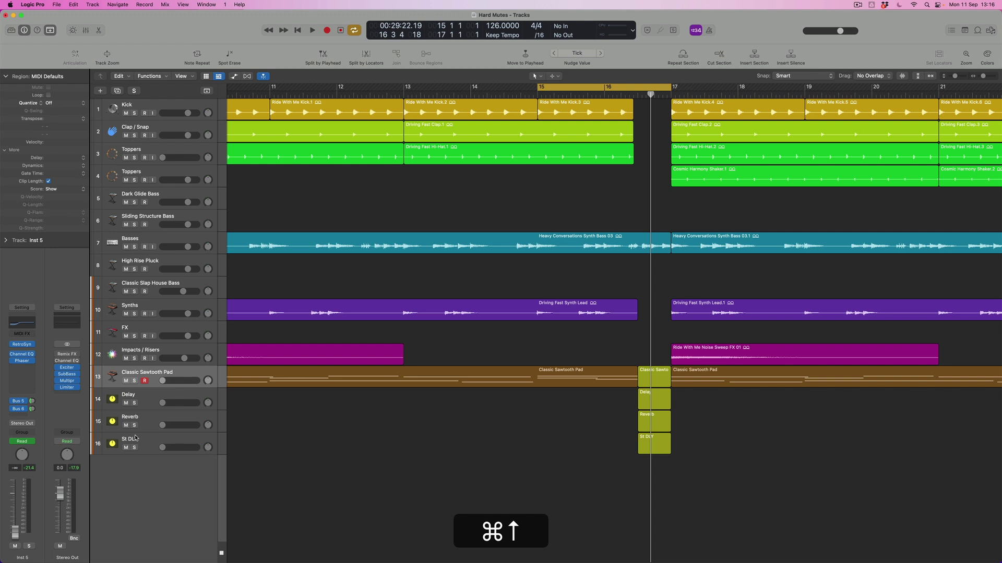
{"action": "left_click_drag", "start_coordinate": [409, 90], "coordinate": [671, 92]}
{"action": "key", "text": "space"}
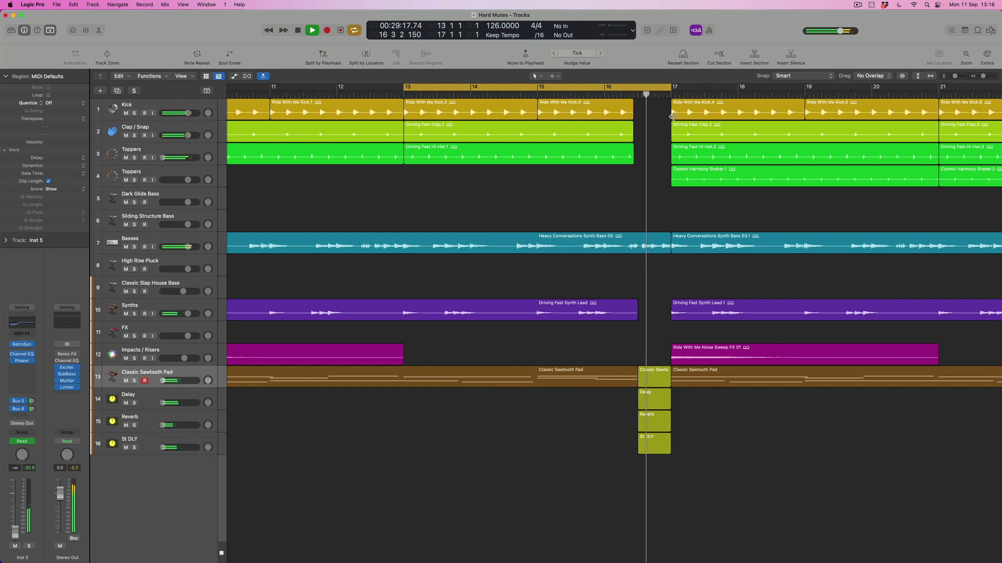
{"action": "key", "text": "0"}
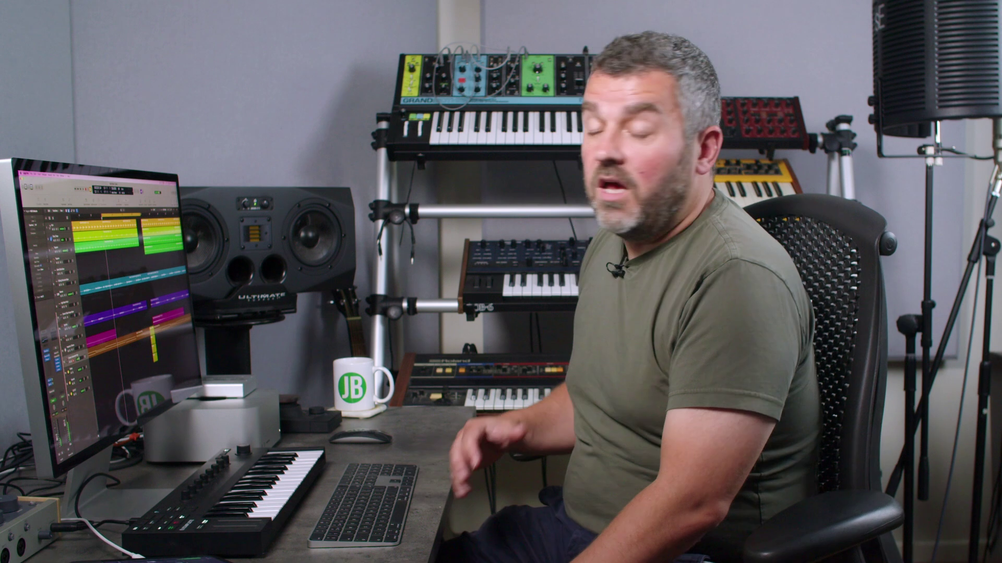